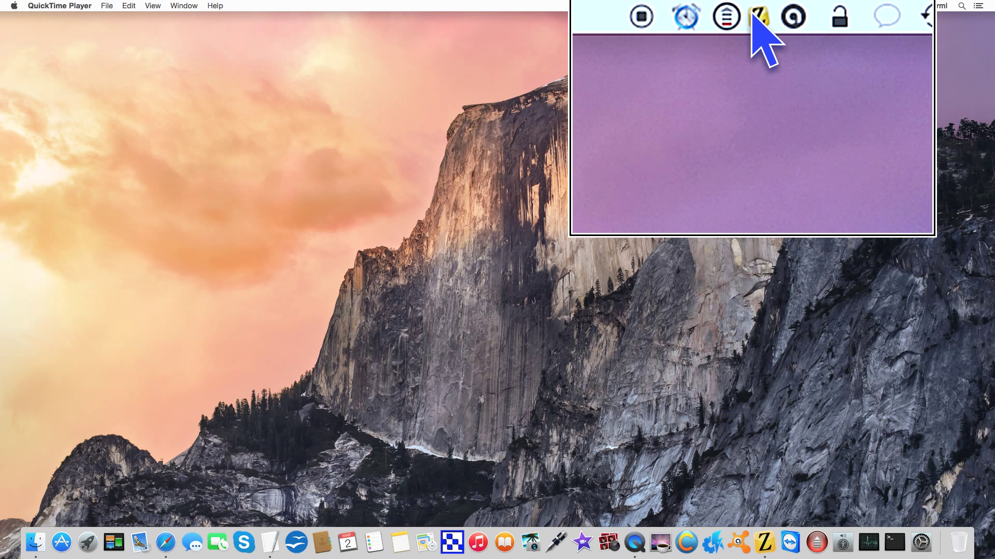
Raise ZoomText magnification step by step to 32x, then scroll it back down to 3x
left_click(749, 12)
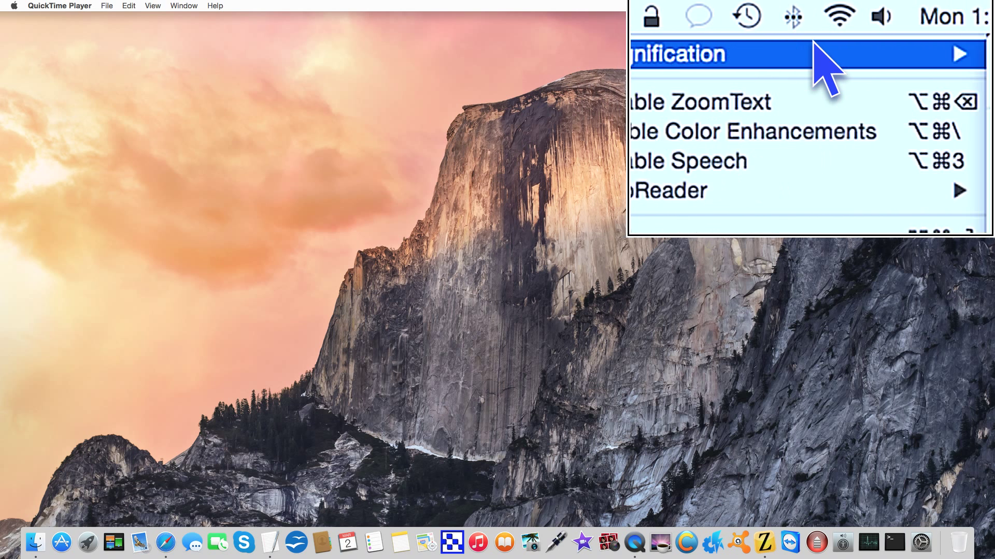
mouse_move(816, 44)
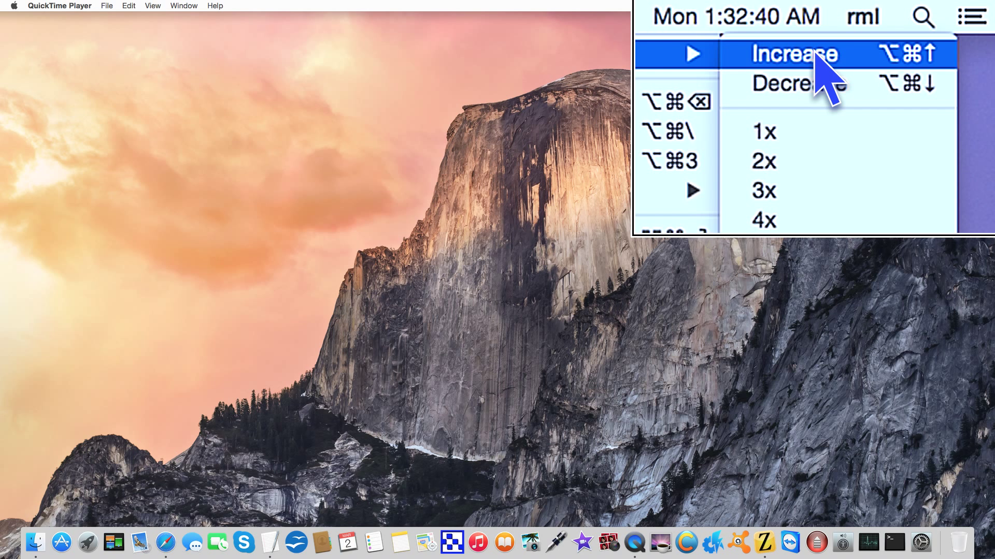
key("alt+super+Up")
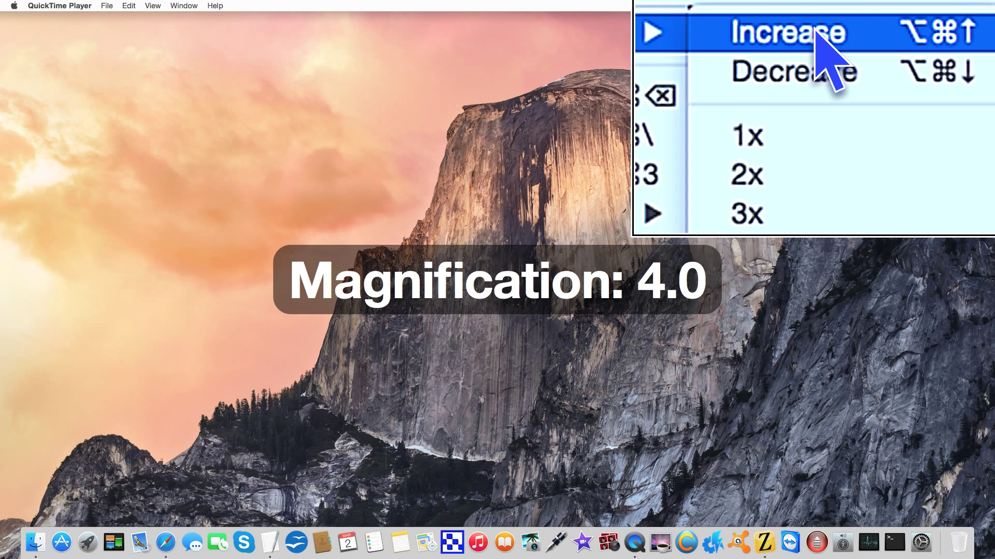
key("alt+super+Up")
key("alt+super+Up")
key("alt+super+Up")
key("alt+super+Up")
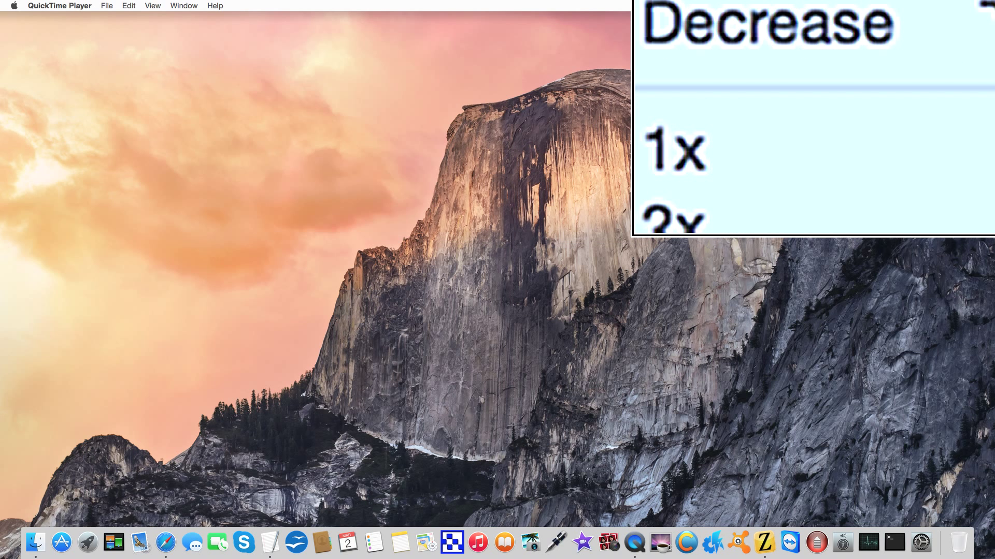
key("alt+super+Up")
key("alt+super+Up")
key("alt+super+Up")
key("alt+super+Up")
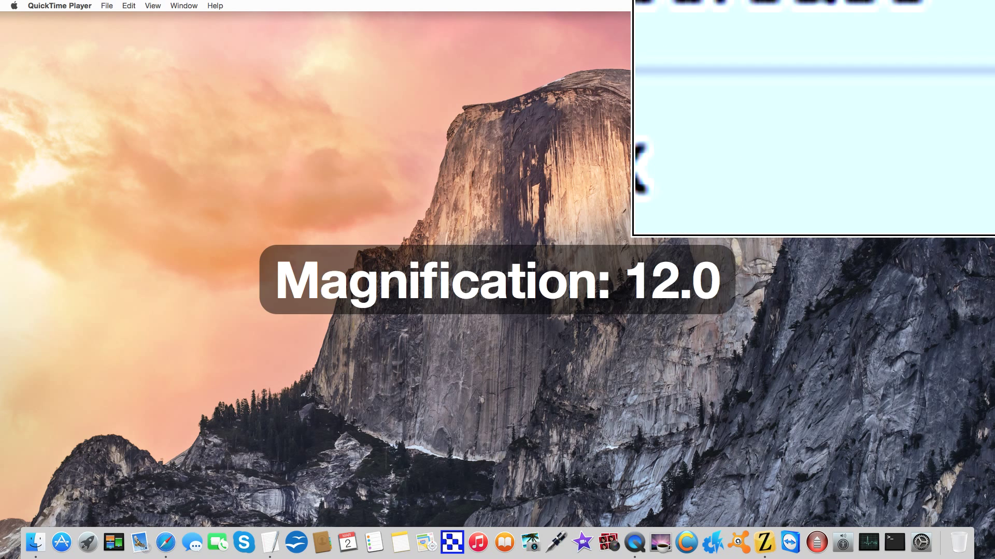
key("alt+super+Down")
key("alt+super+Down")
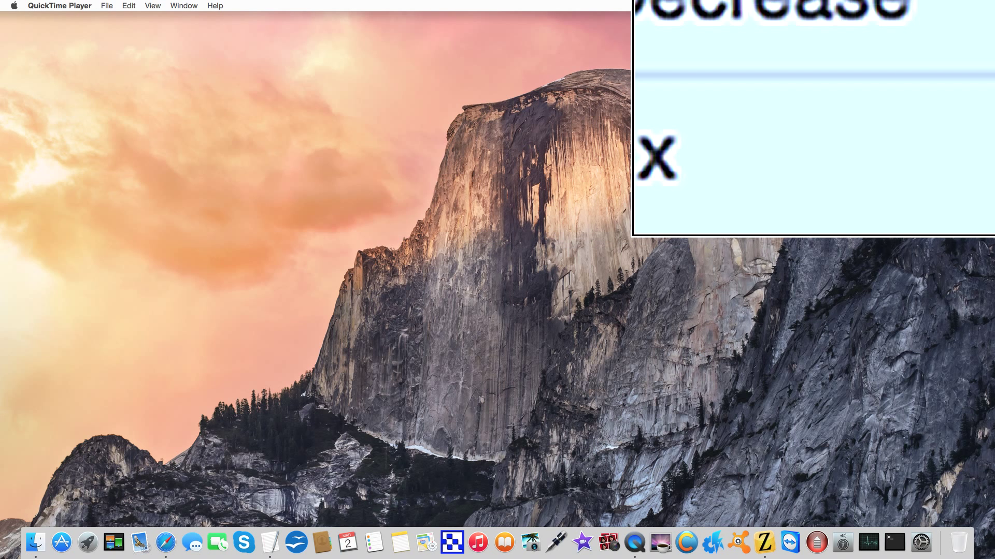
key("alt+super+Up")
key("alt+super+Up")
key("alt+super+Up")
key("alt+super+Up")
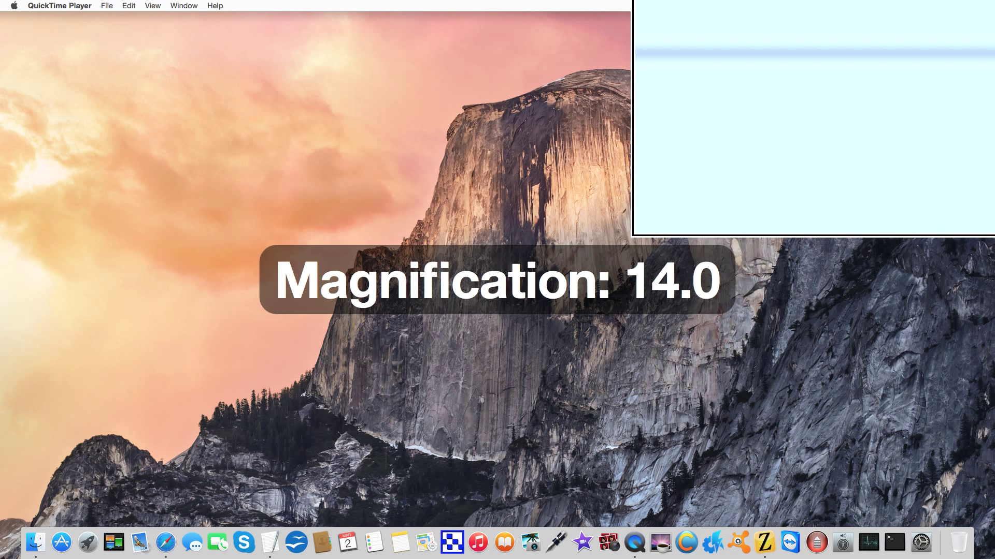
key("alt+super+Up")
key("alt+super+Up")
key("alt+super+Up")
key("alt+super+Up")
key("alt+super+Up")
key("alt+super+Up")
key("alt+super+Up")
key("alt+super+Up")
key("alt+super+Up")
key("alt+super+Up")
key("alt+super+Up")
key("alt+super+Up")
key("alt+super+Up")
key("alt+super+Up")
key("alt+super+Up")
key("alt+super+Up")
key("alt+super+Up")
key("alt+super+Up")
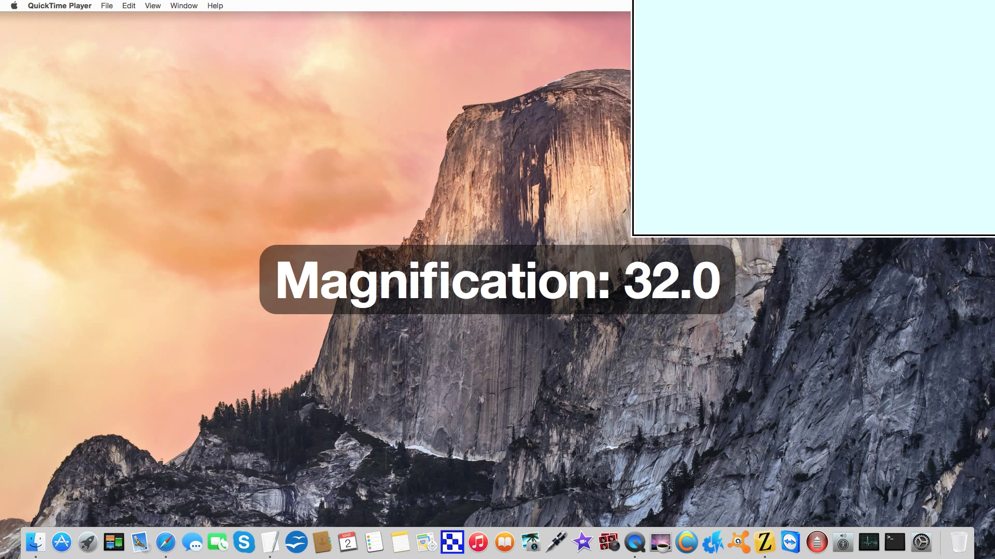
key("alt+super+Up")
key("alt+super+Up")
key("alt+super+Up")
key("alt+super+Up")
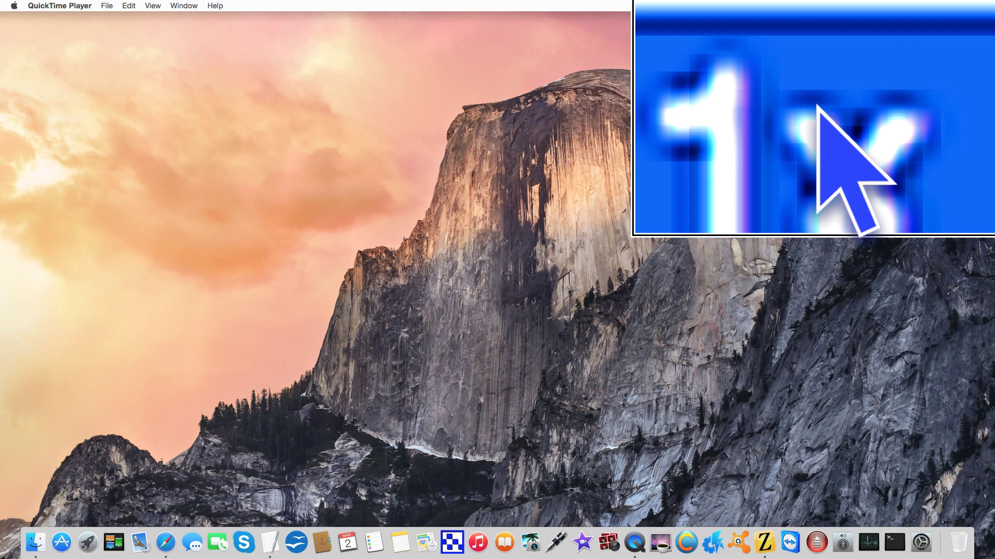
scroll(814, 118, "down", 5)
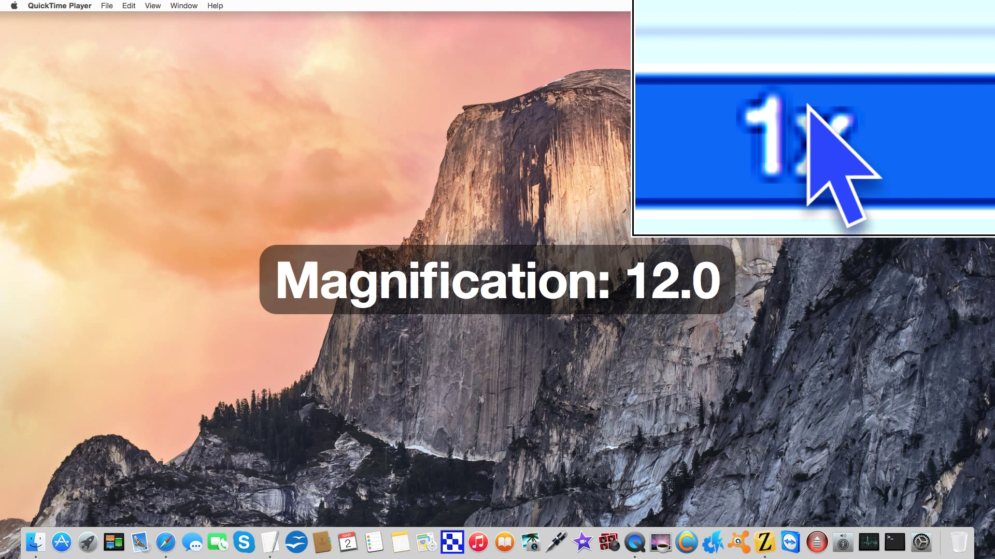
scroll(810, 111, "down", 9)
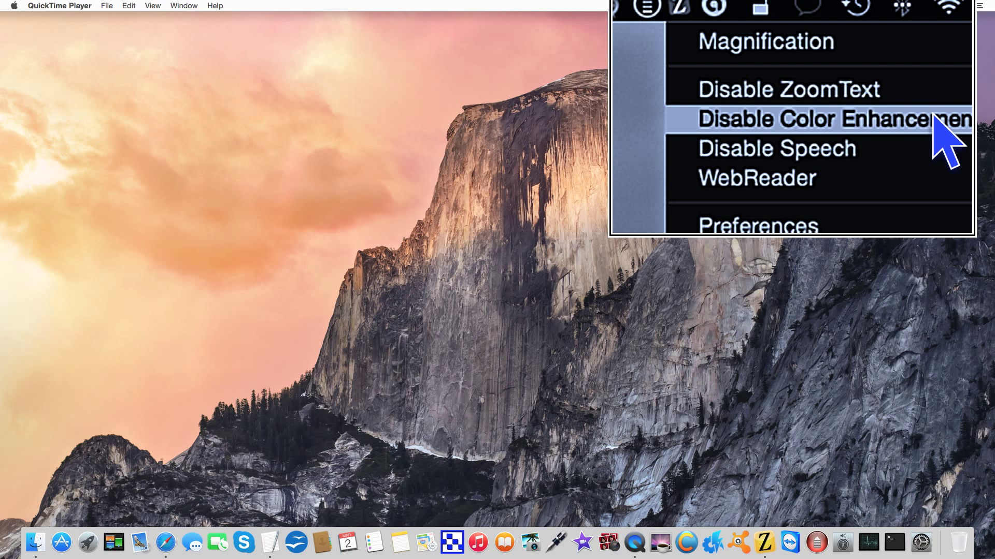
Choose Disable Color Enhancements in the ZoomText menu and dismiss the menu
left_click(934, 118)
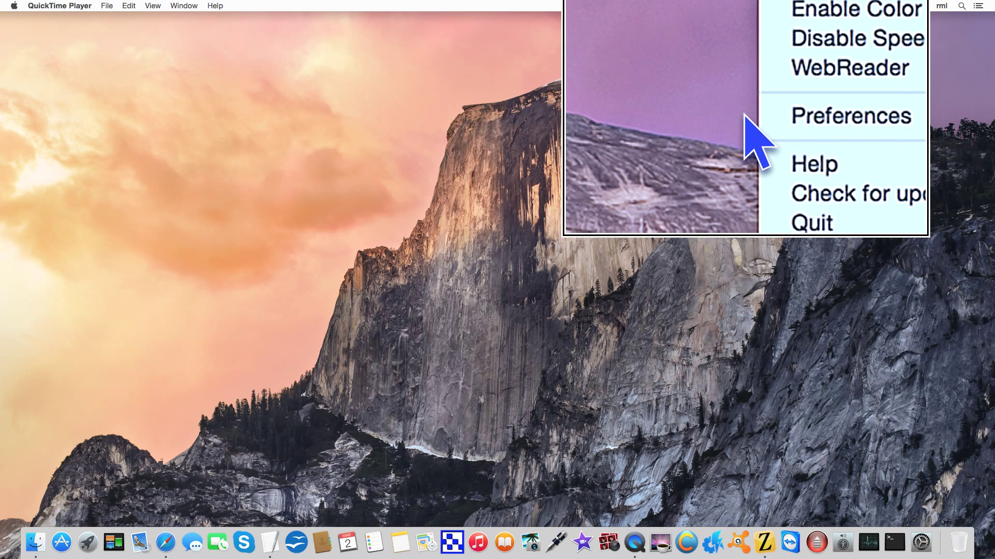
left_click(732, 124)
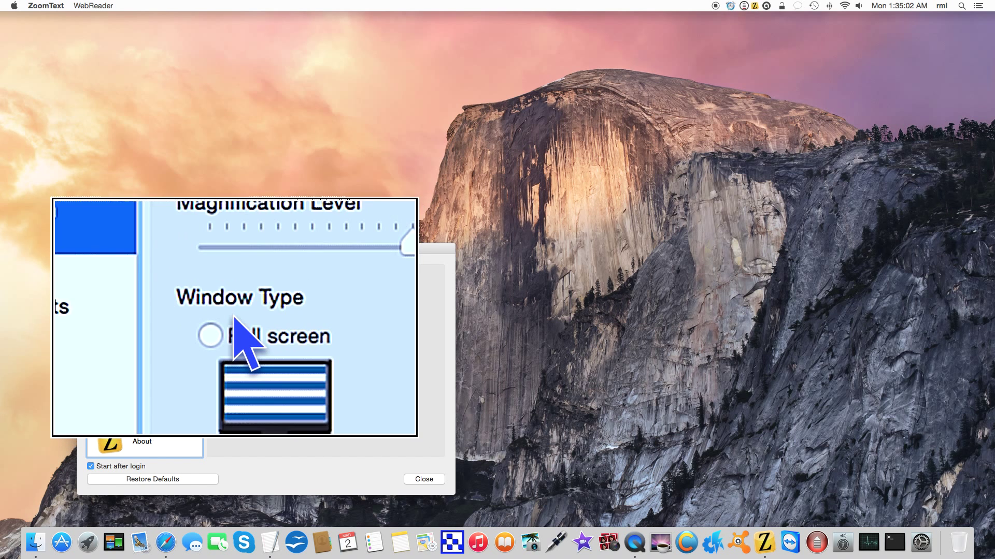
Try Full screen magnification, return to Lens, and begin adjusting the lens size
left_click(245, 321)
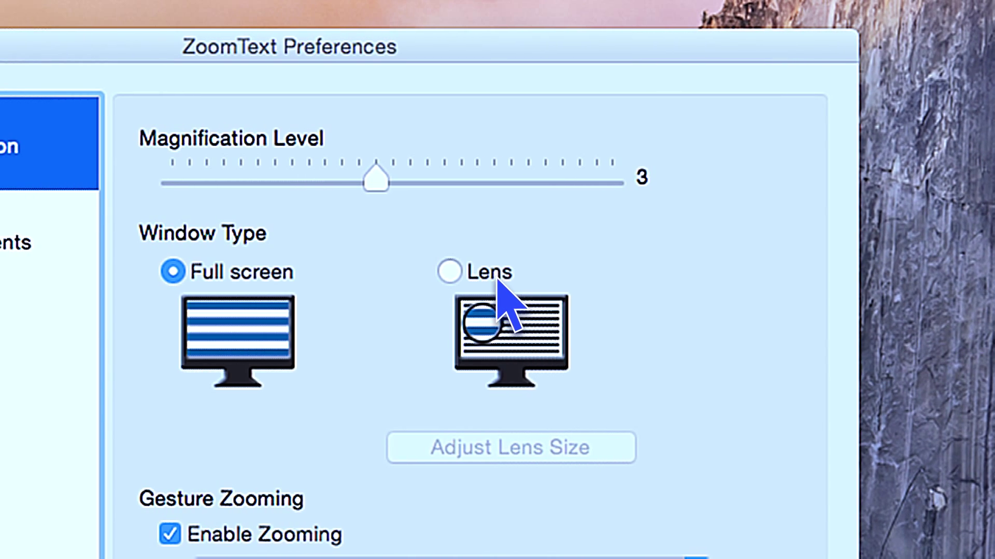
left_click(746, 285)
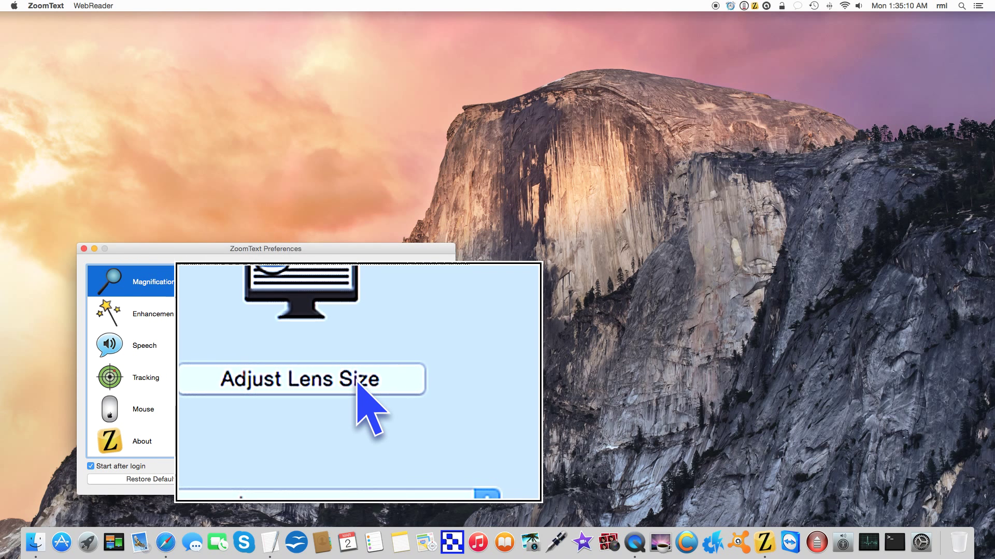
left_click(357, 378)
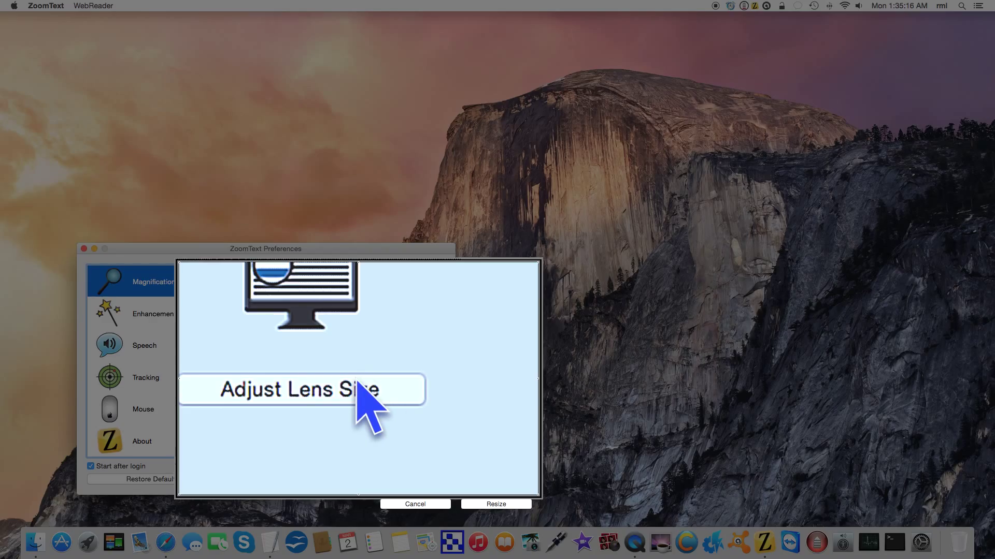
Keep the lens size, settle magnification back at 3x, and uncheck Enable Zooming for gestures
key("Return")
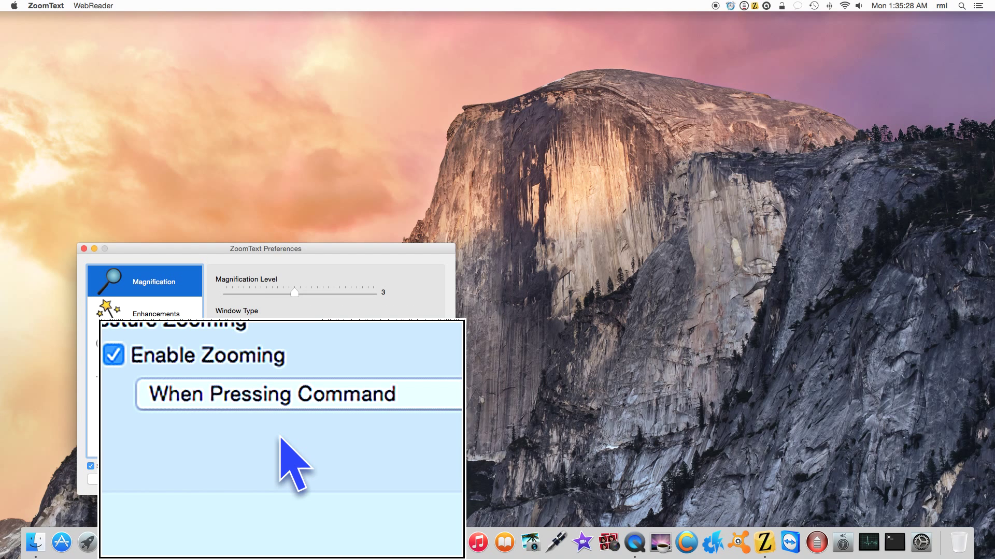
scroll(279, 438, "up", 2)
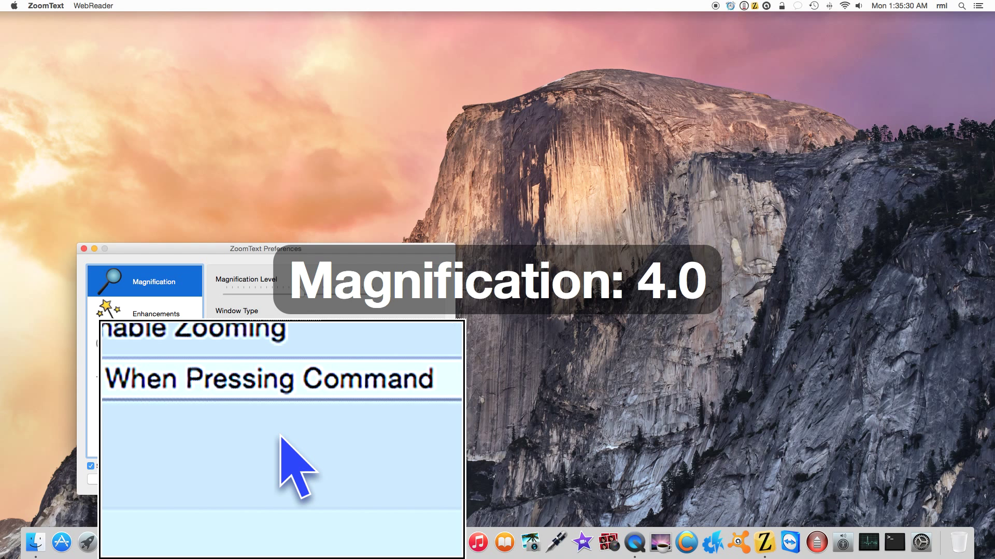
scroll(280, 438, "down", 2)
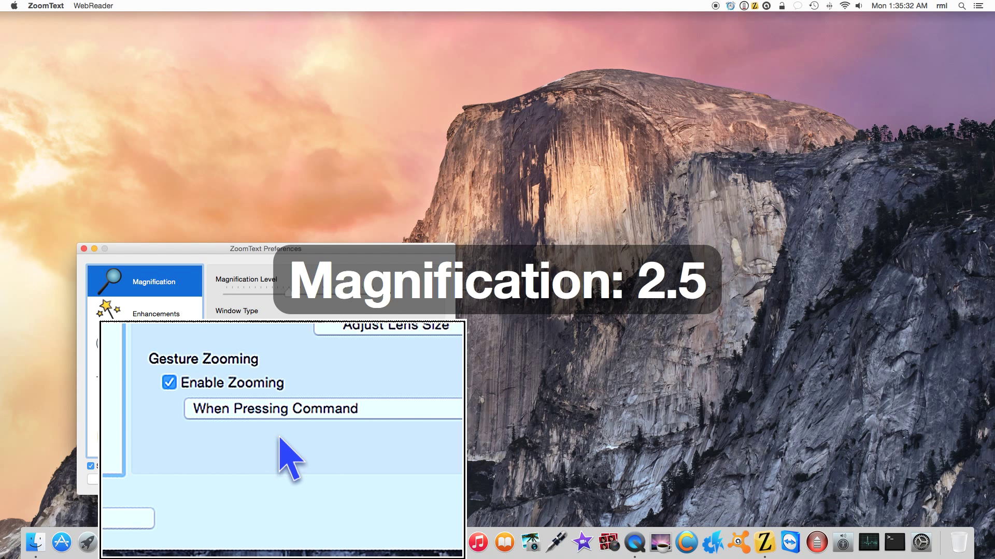
scroll(280, 438, "up", 4)
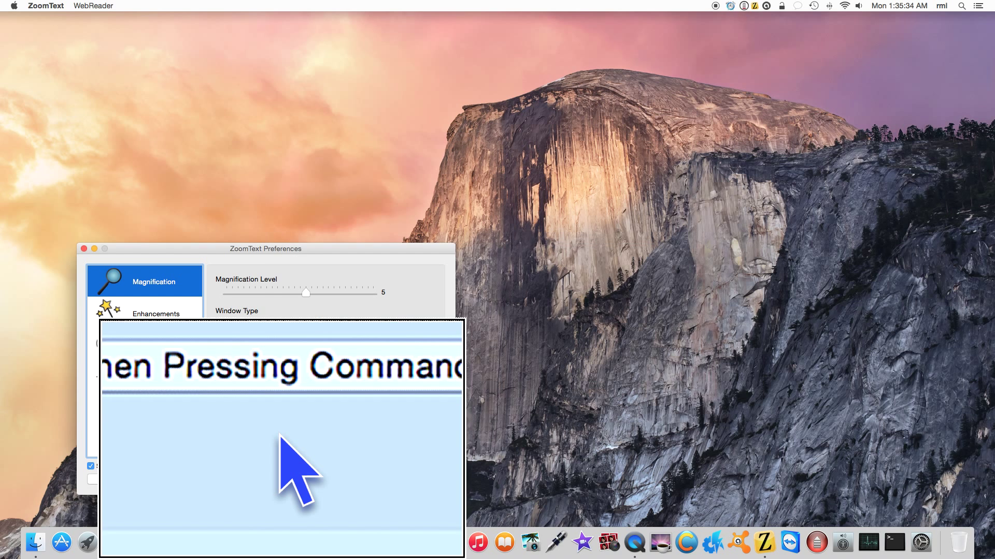
scroll(280, 438, "down", 2)
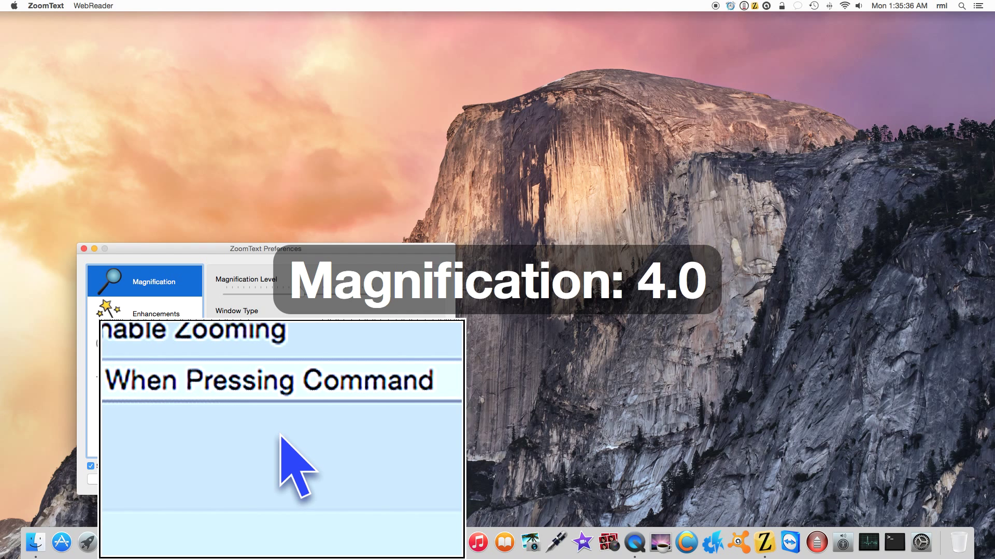
scroll(280, 436, "down", 2)
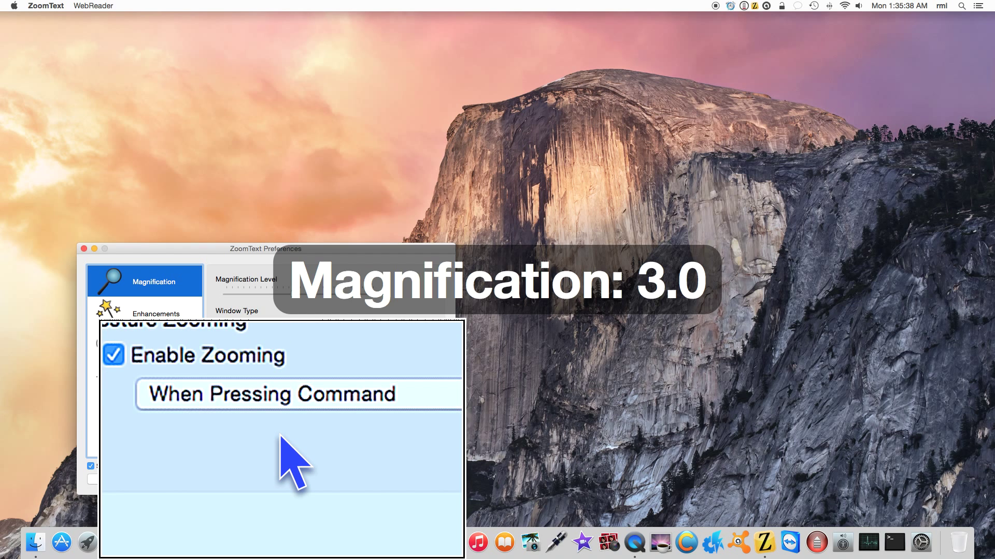
left_click(245, 409)
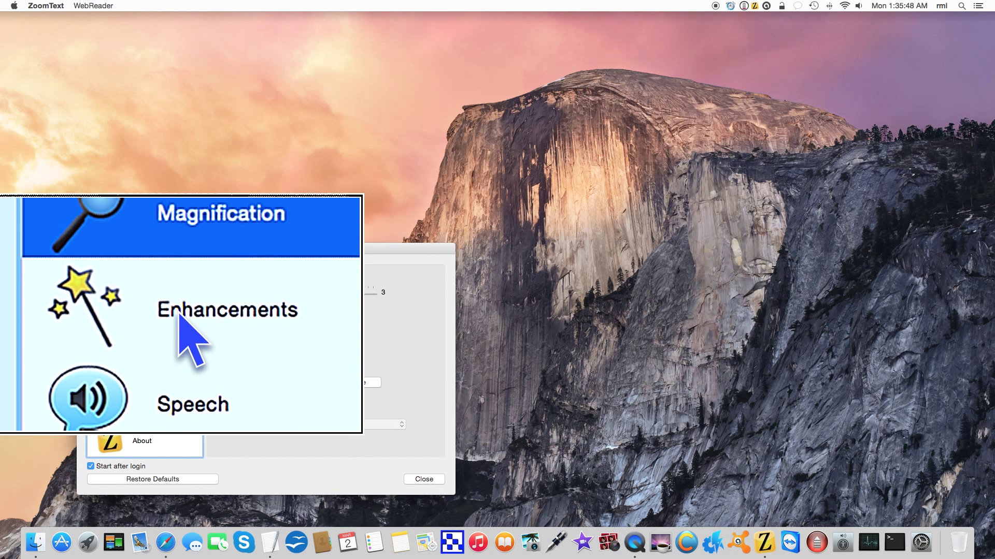
On the Enhancements page, set the screen color scheme to White on Black
left_click(179, 313)
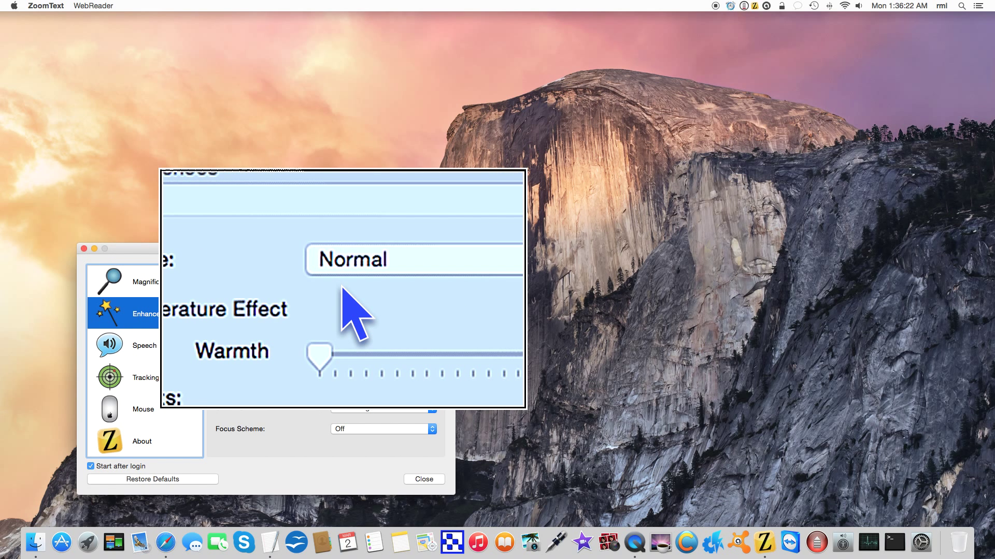
key("ctrl+alt+c")
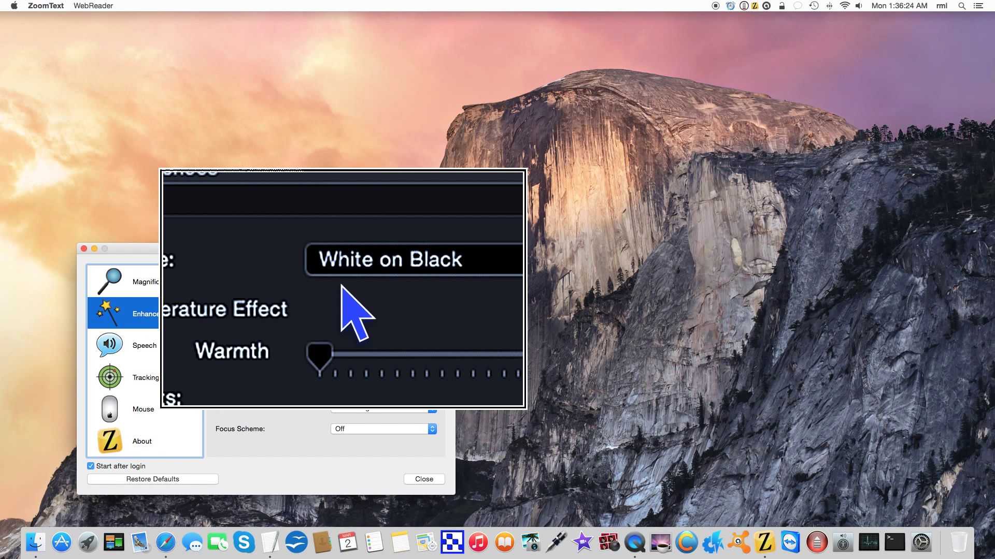
left_click(352, 277)
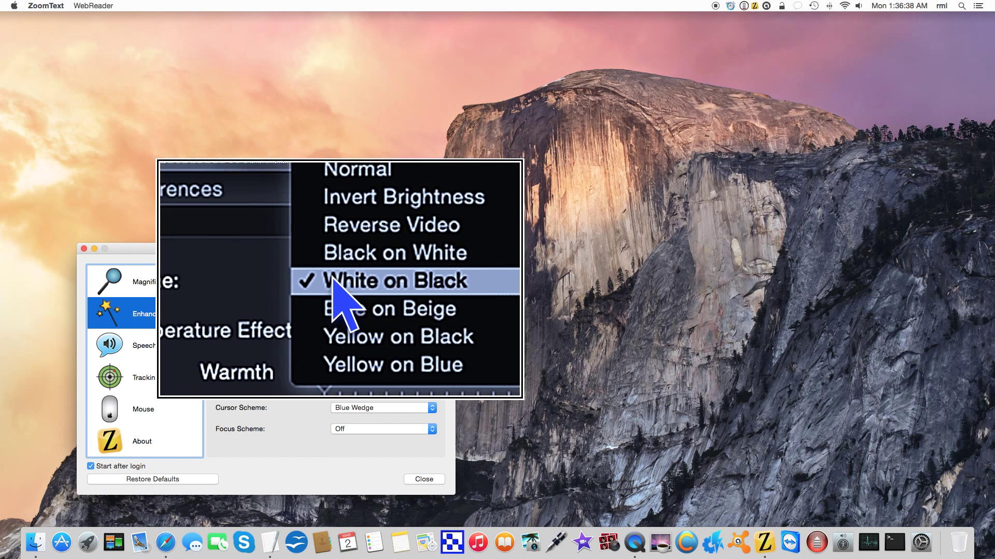
left_click(307, 278)
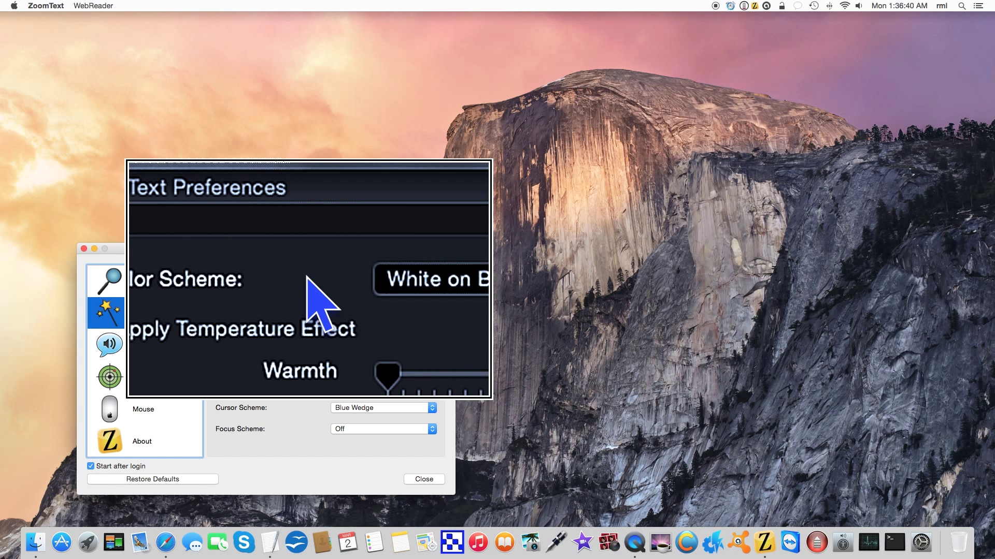
Restore the Normal color scheme and try Green and Red pointer colors before returning to Normal
key("ctrl+alt+c")
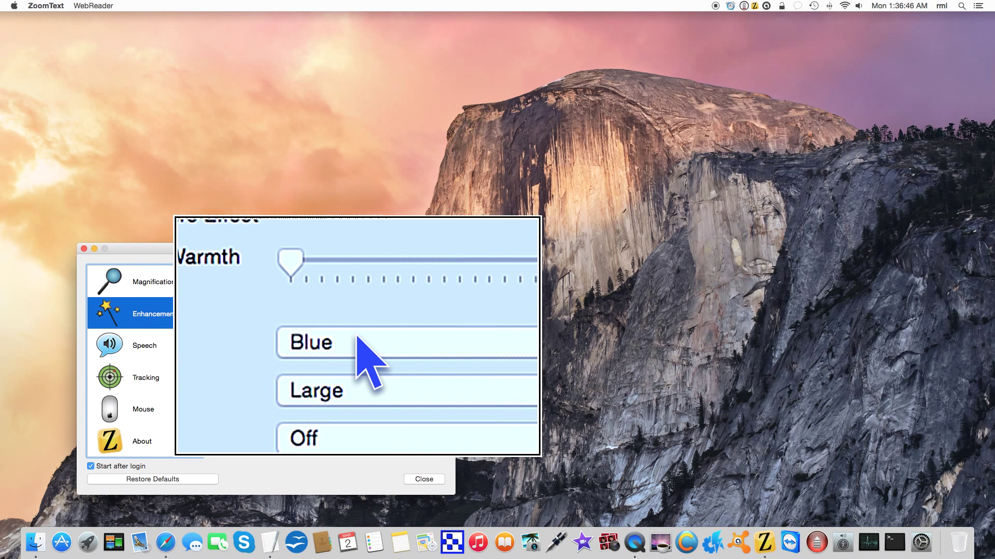
left_click(358, 336)
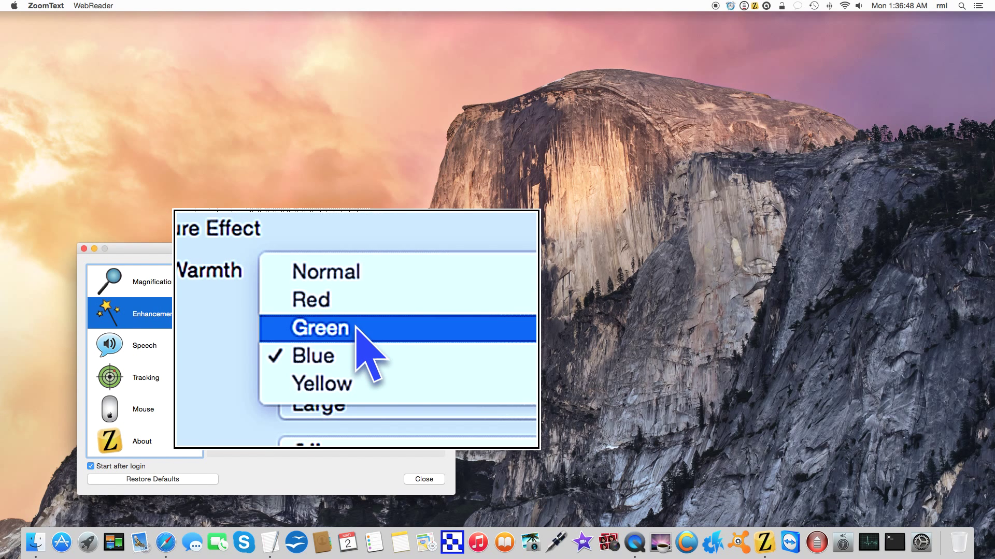
left_click(356, 326)
left_click(357, 336)
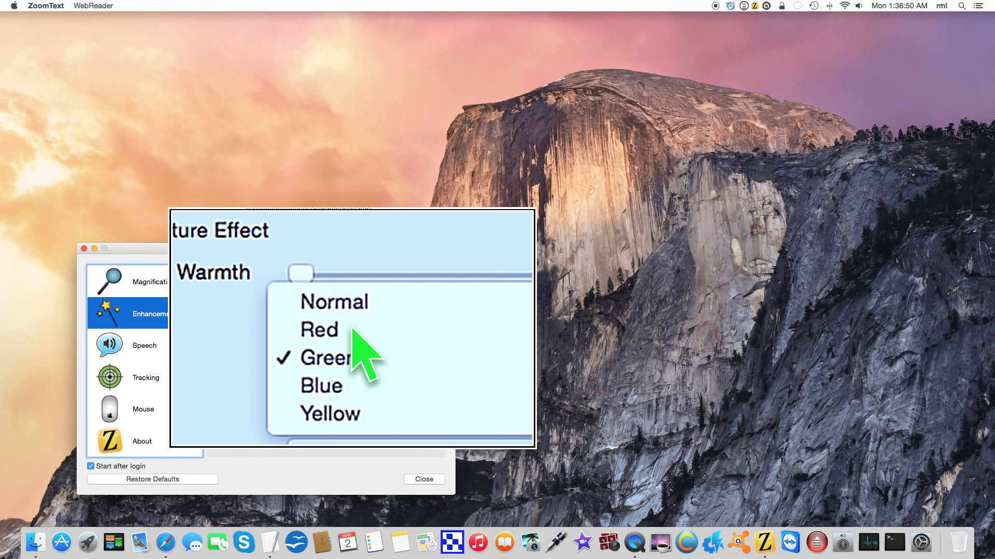
left_click(356, 309)
left_click(353, 336)
left_click(353, 329)
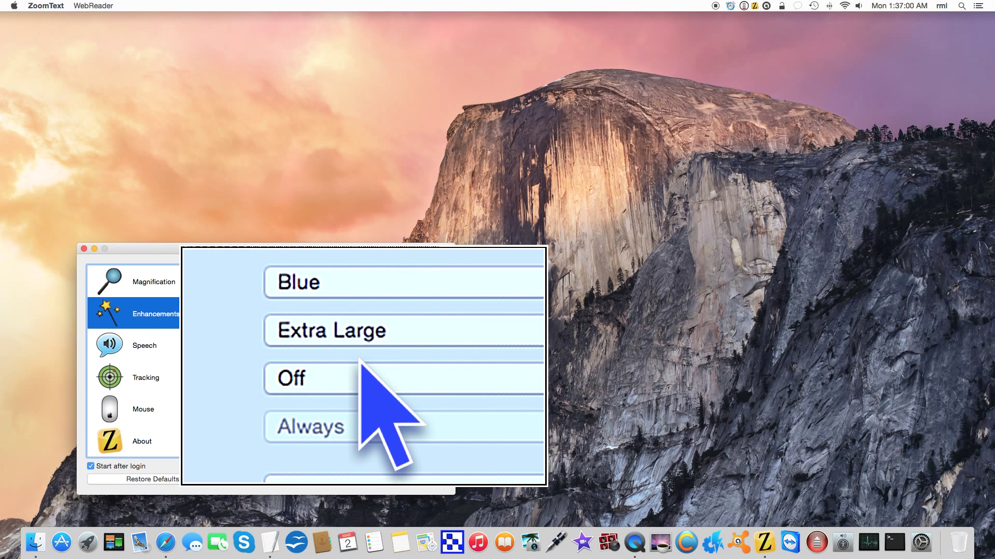
left_click(357, 355)
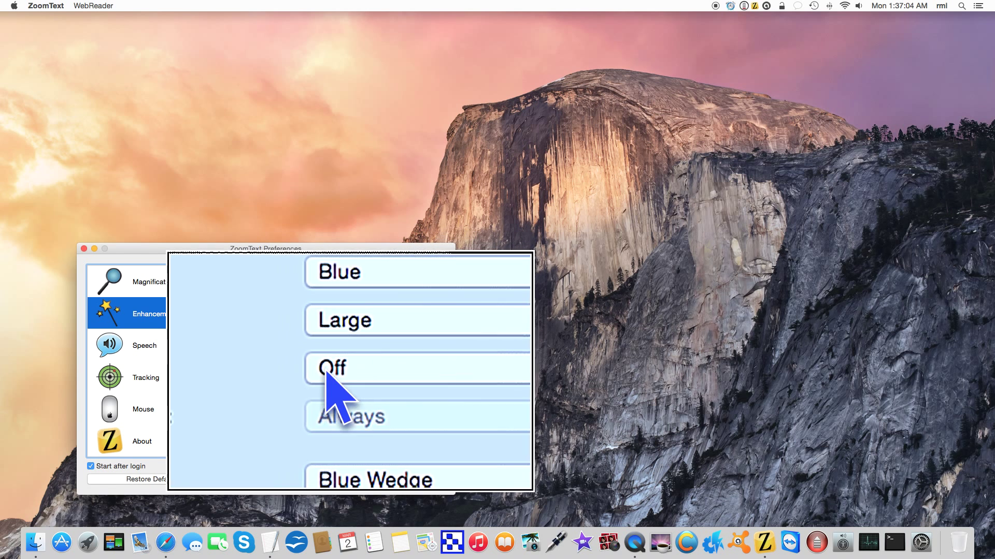
Try a crosshair locator shown When Pressing Shift, then Always, then set it Off, keeping Blue Wedge
left_click(356, 369)
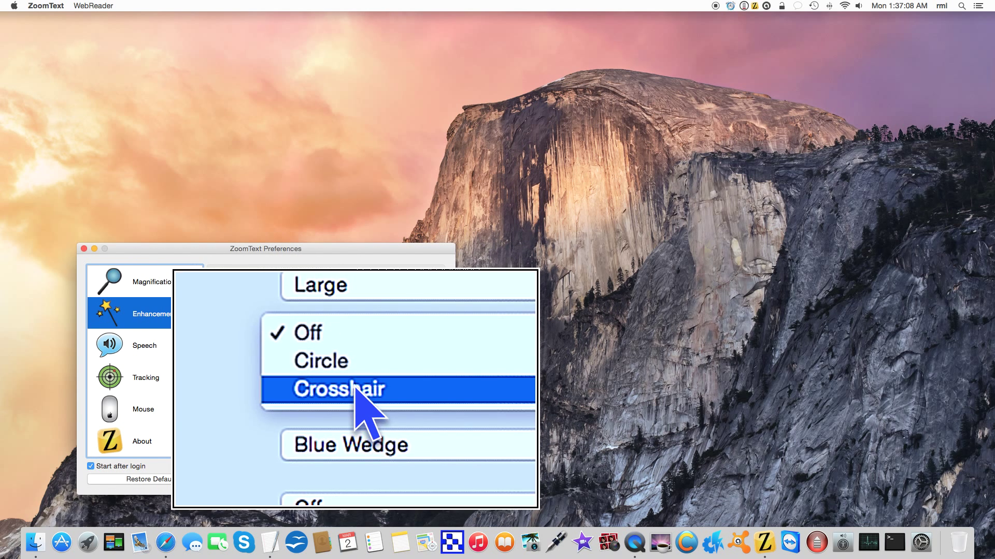
left_click(355, 389)
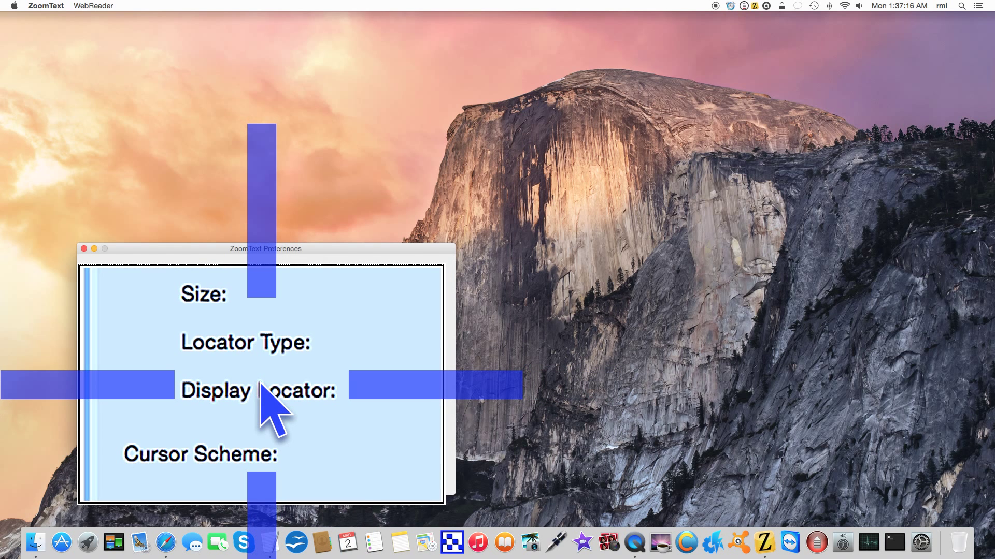
left_click(357, 384)
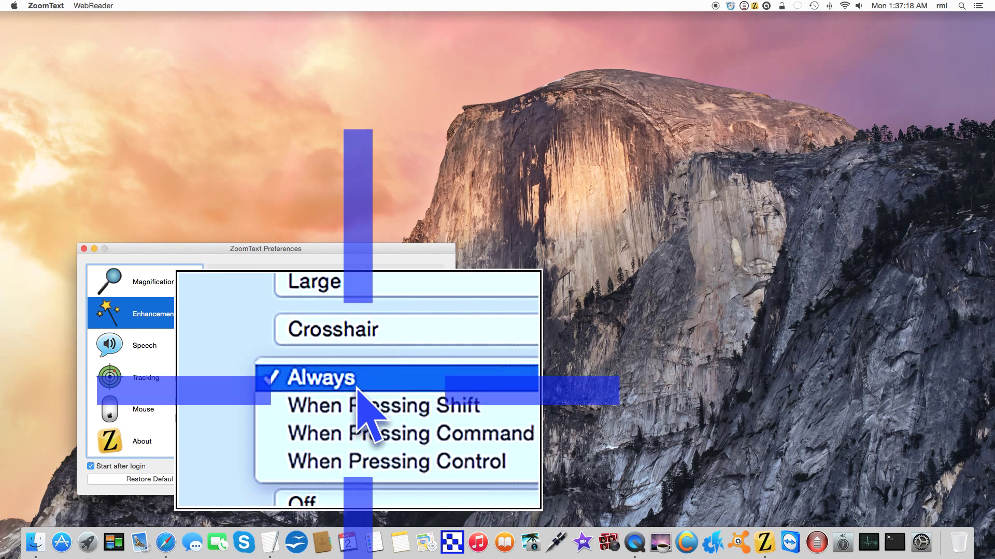
left_click(357, 393)
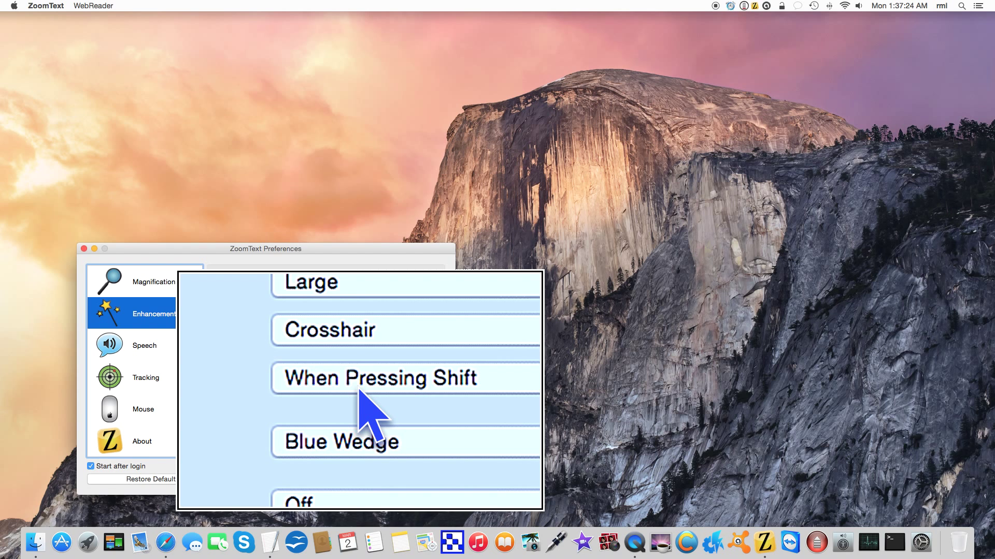
key("shift")
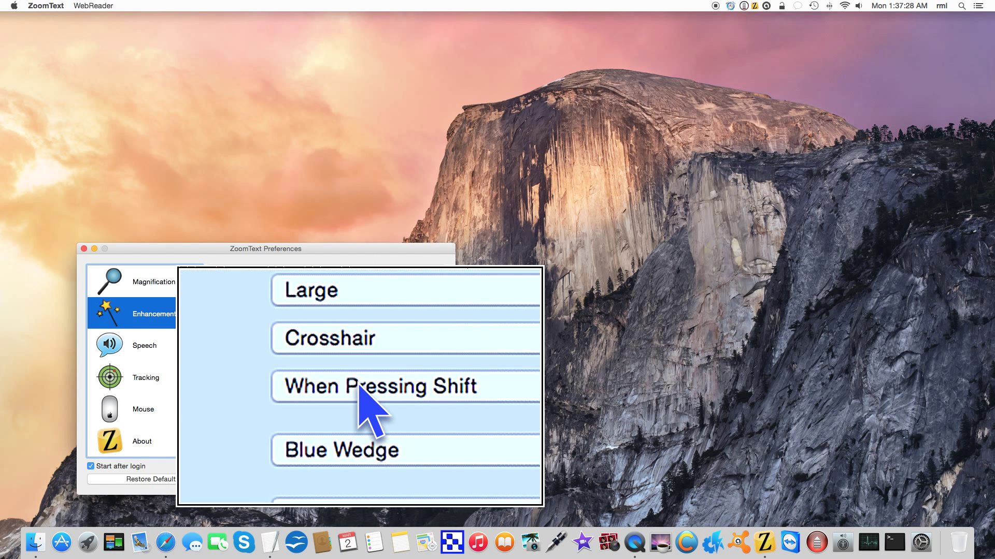
left_click(359, 386)
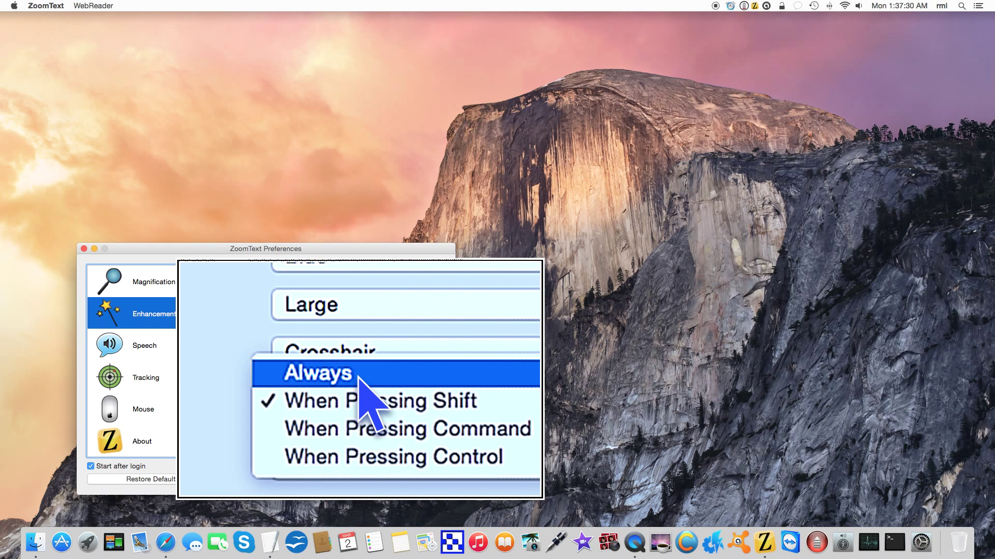
left_click(359, 380)
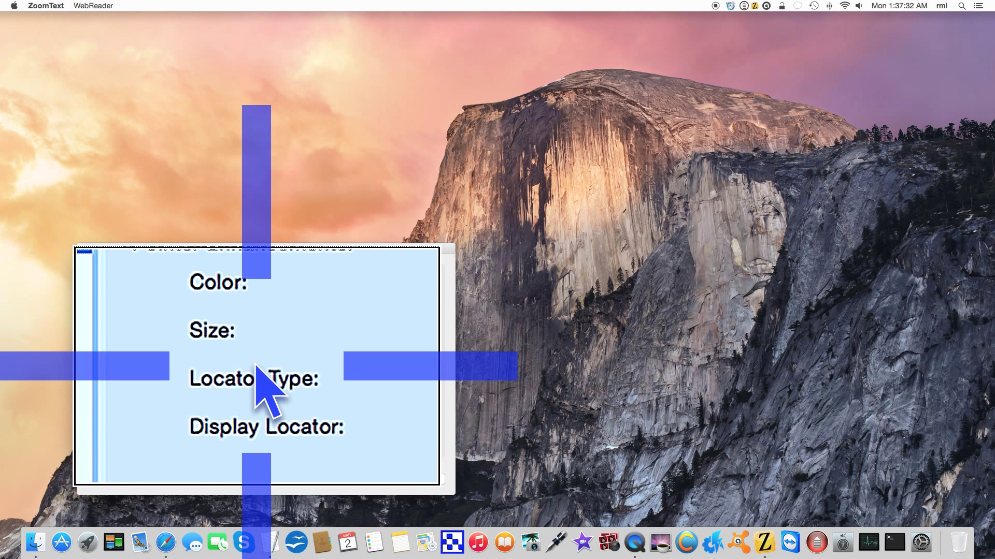
left_click(338, 369)
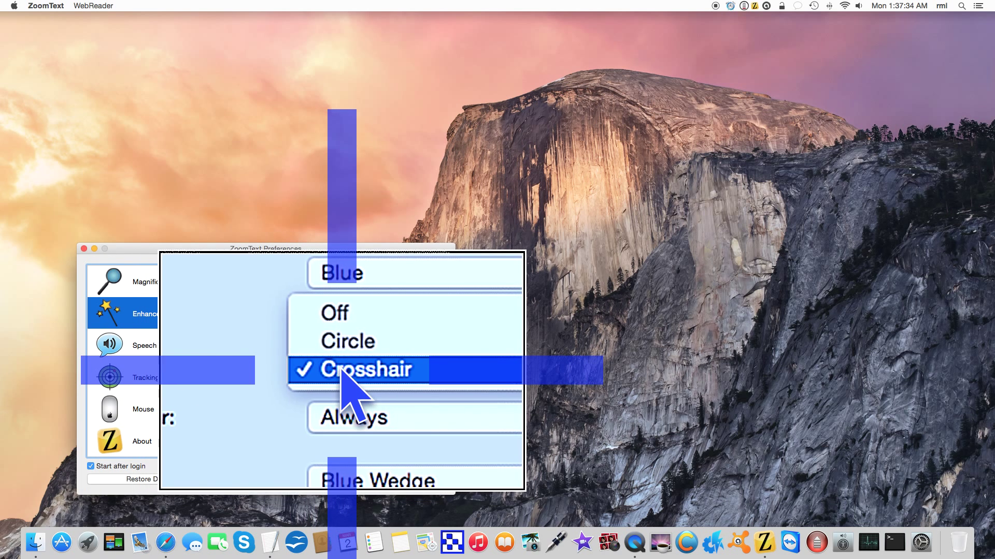
left_click(339, 354)
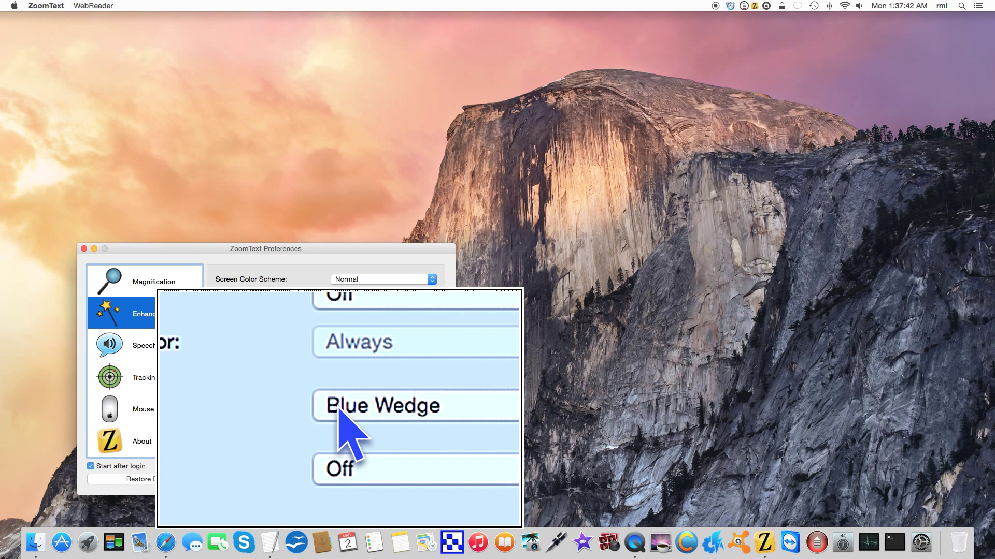
left_click(340, 409)
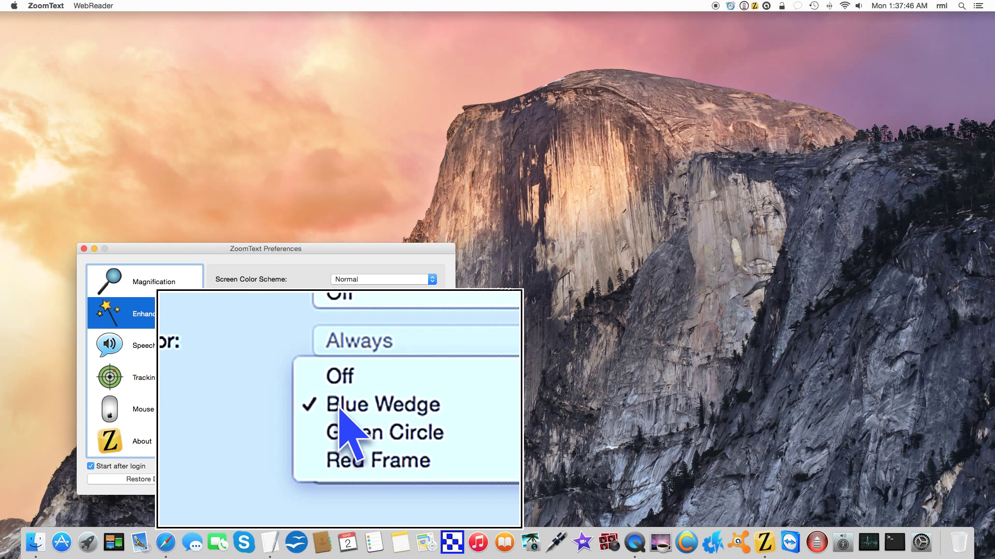
left_click(339, 410)
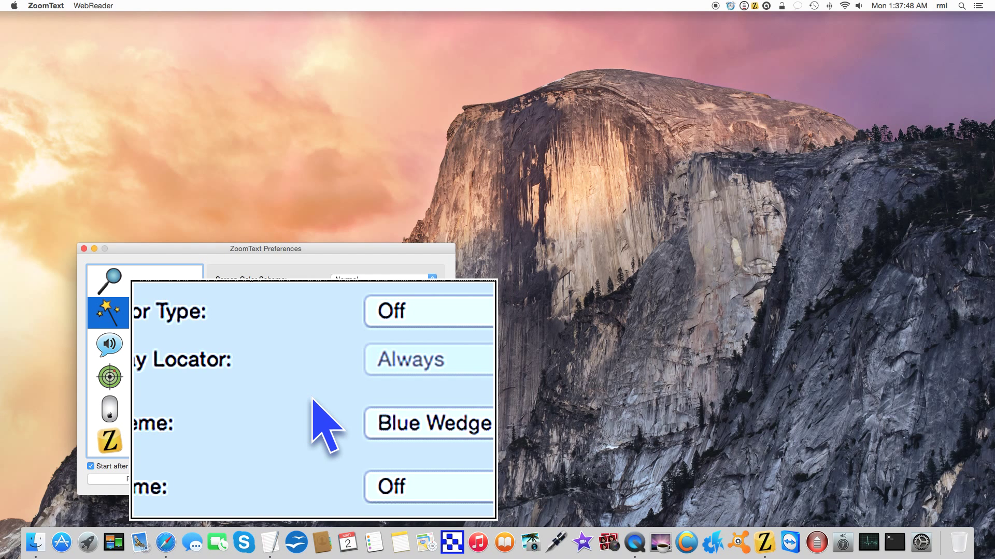
In TextEdit, type 'Hello world. This is a test of typing with zoom text for mac.'
key("ctrl+Left")
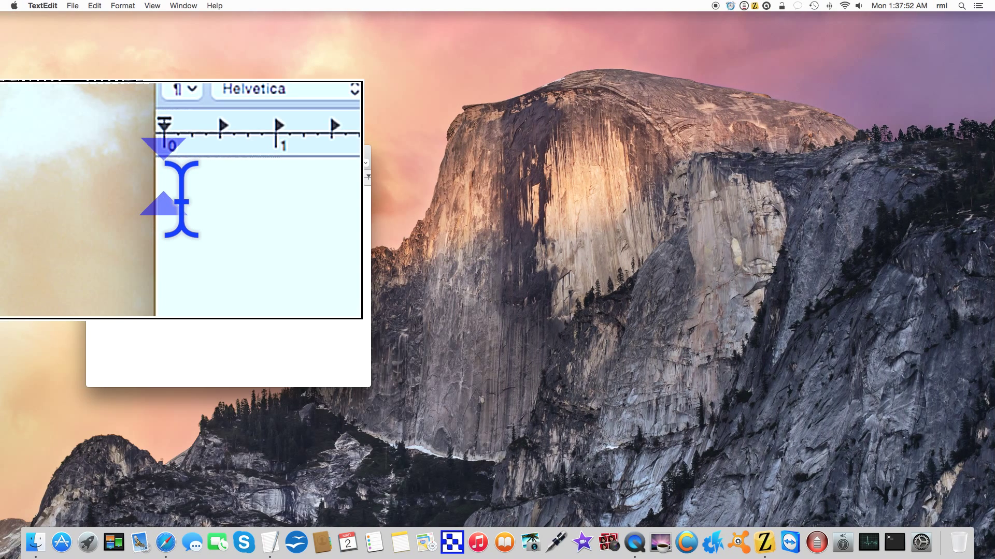
type("Hello world")
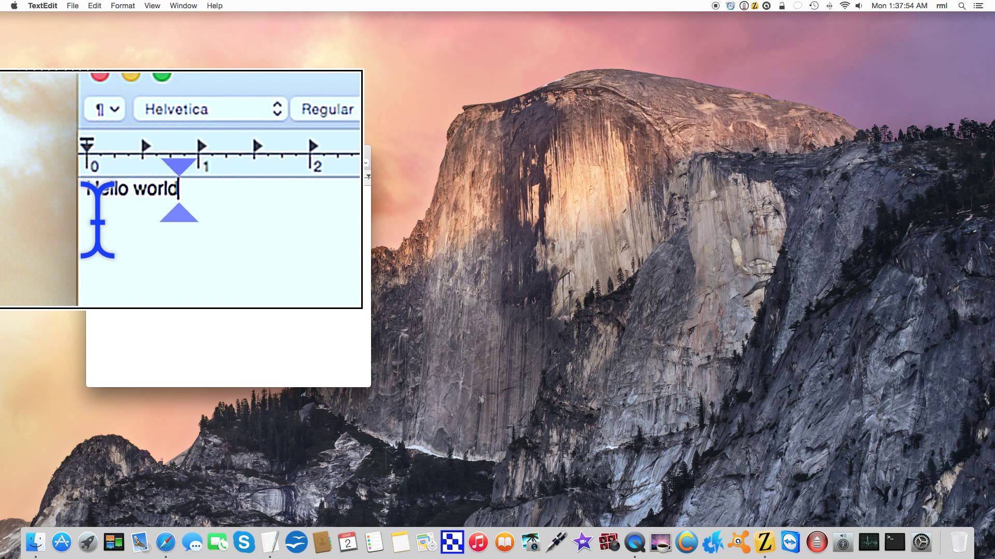
type(". This is a test of")
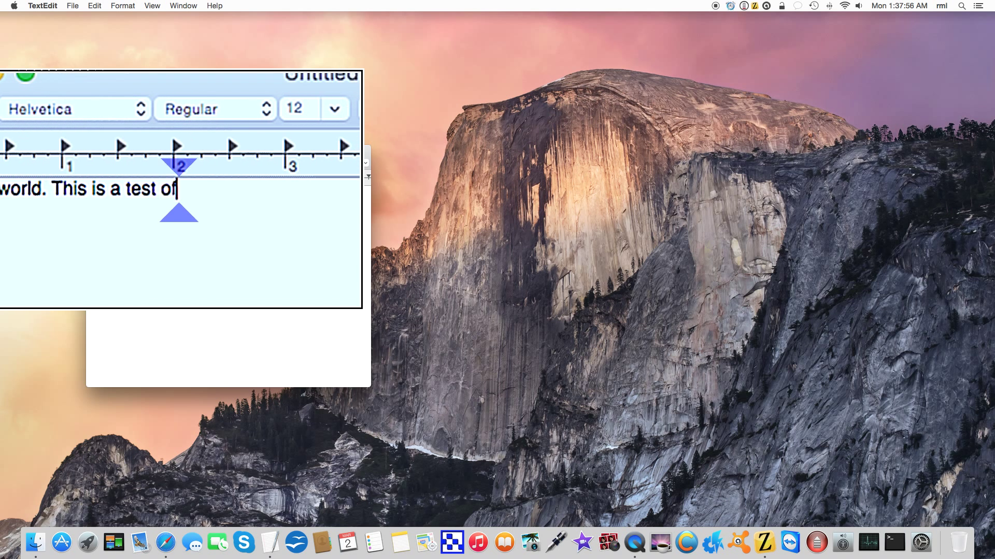
type(" typing with zo")
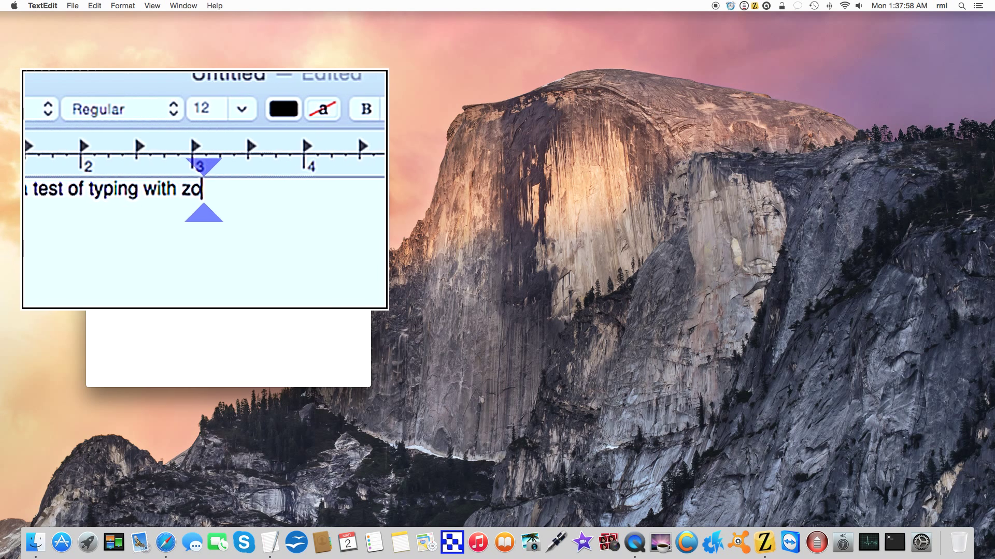
type("om text for ")
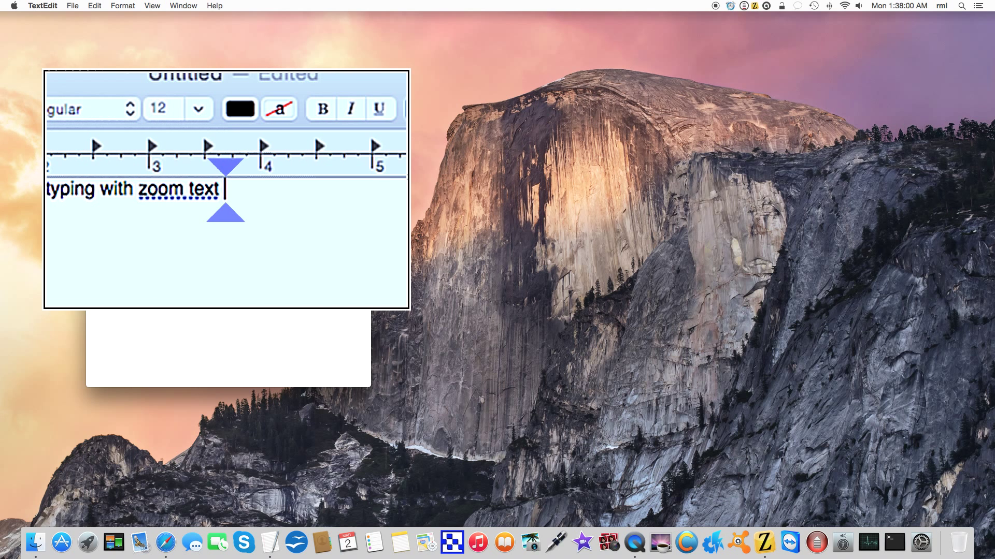
type("mac.")
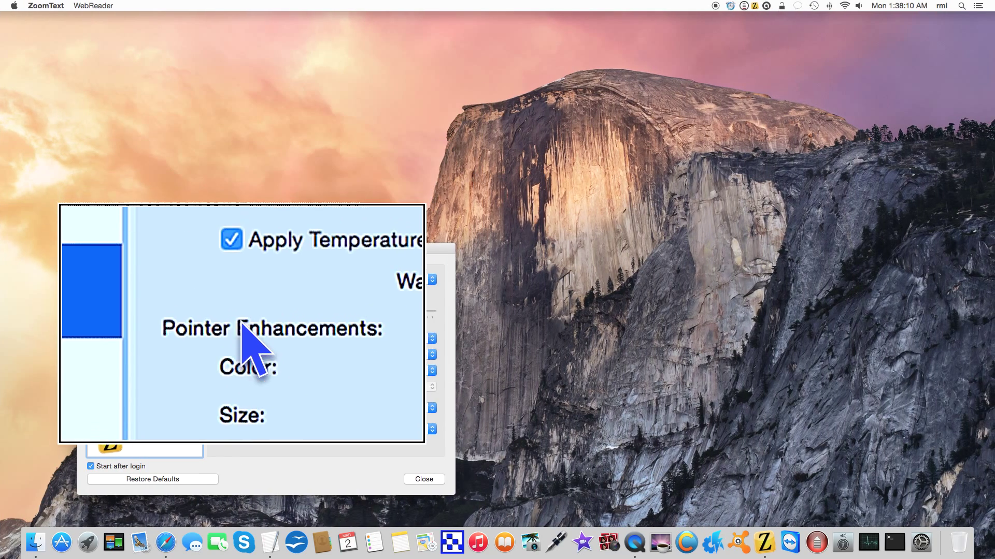
Set the ZoomText cursor scheme to Green Circle
left_click(352, 407)
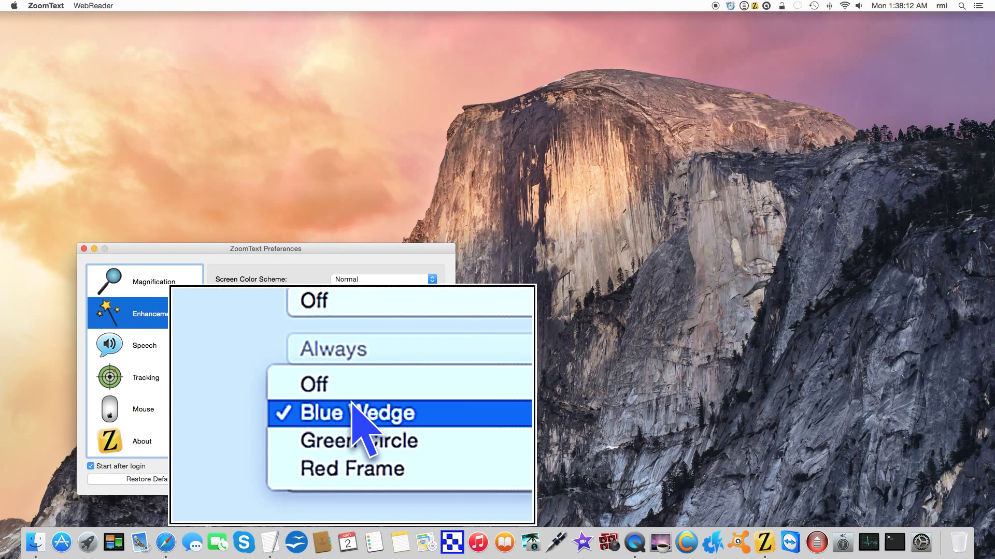
left_click(353, 409)
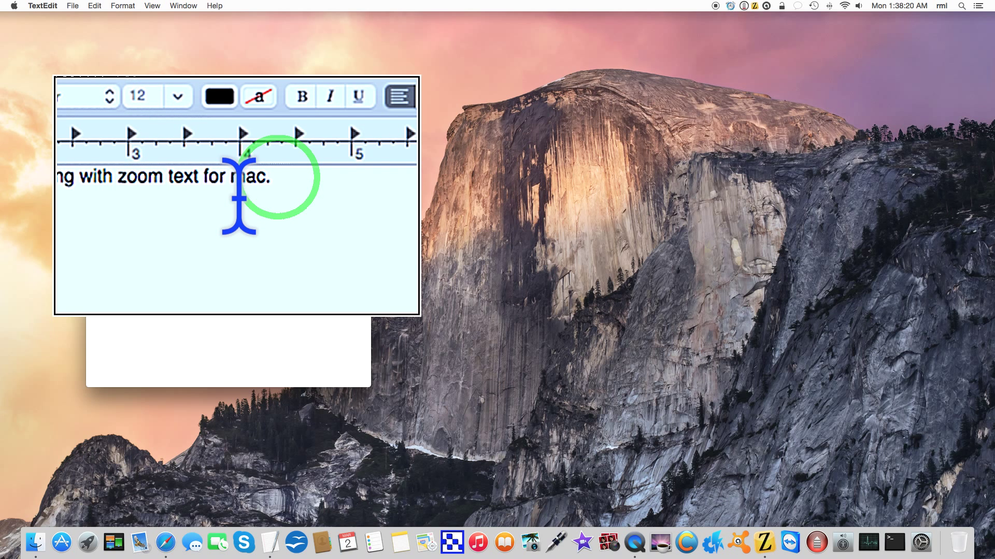
Invert the screen colours with Ctrl-Option-I, then press it again to restore normal colours
key("ctrl+alt+i")
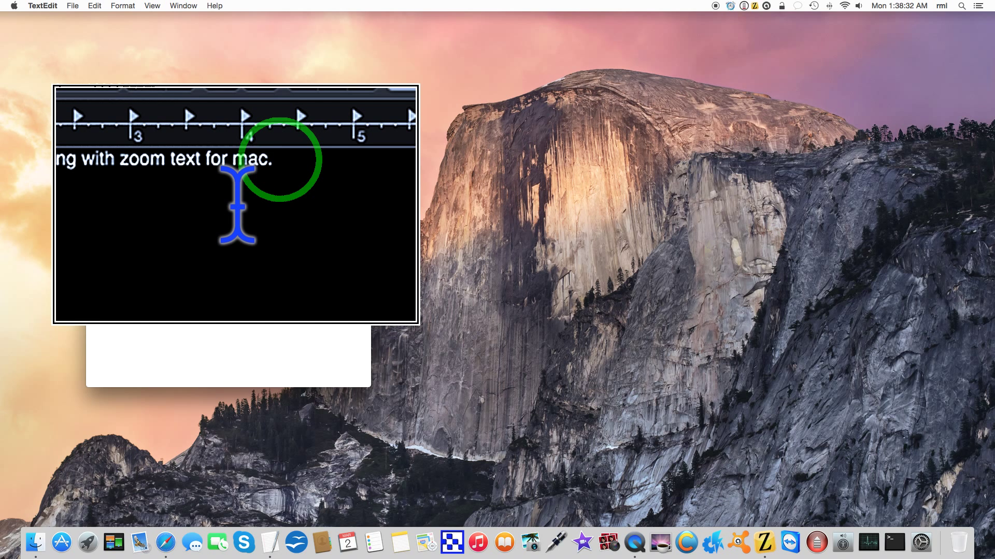
key("ctrl+alt+i")
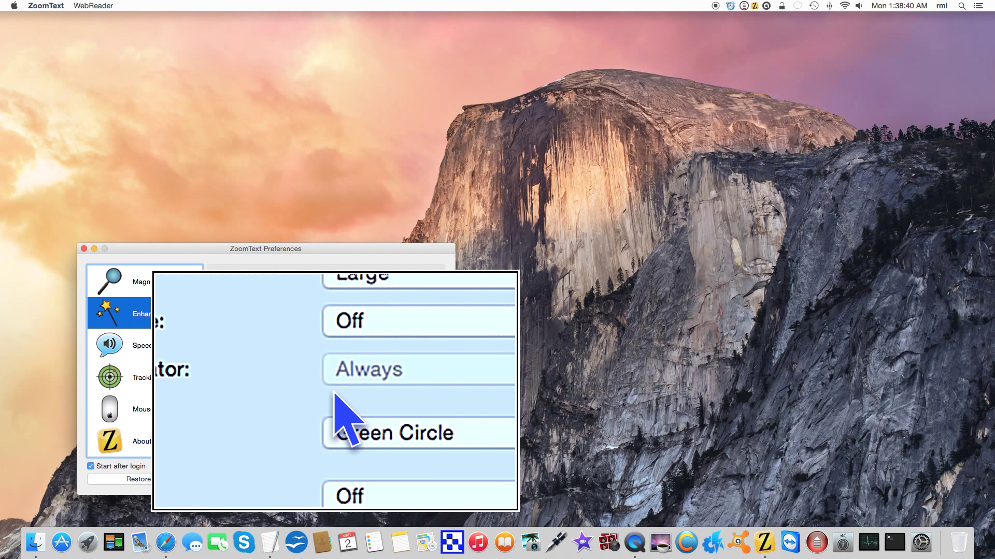
Set the cursor scheme to Blue Wedge and the focus scheme to Red Frame
left_click(335, 393)
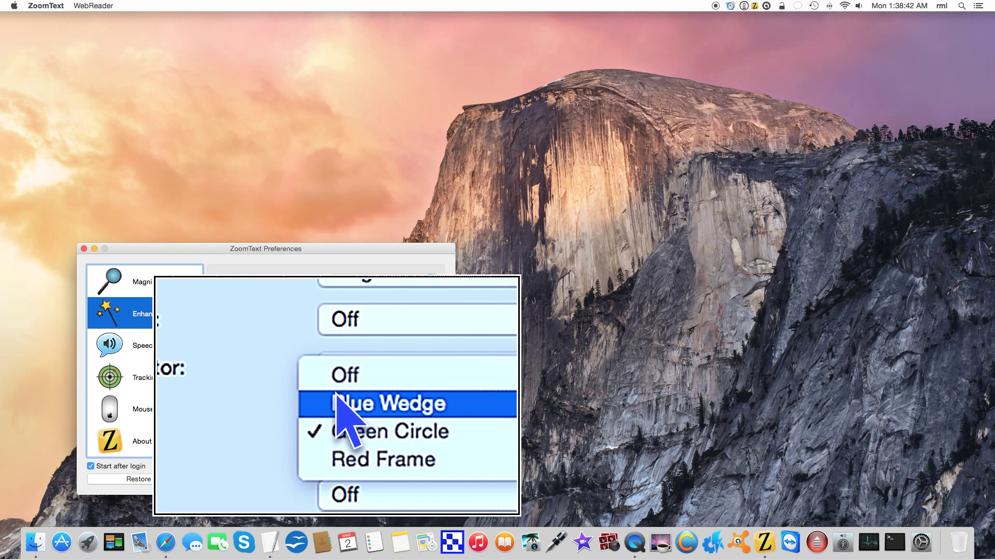
left_click(336, 396)
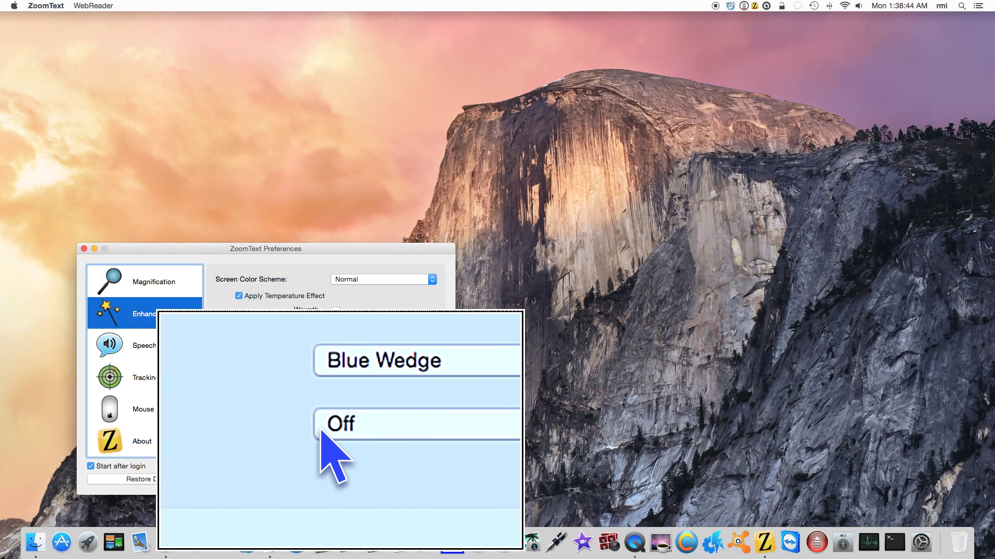
left_click(381, 424)
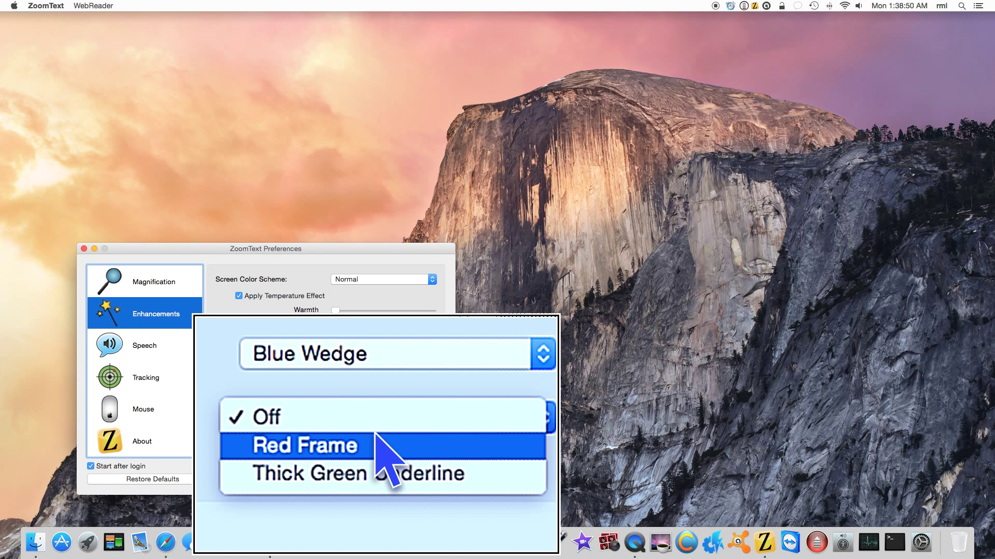
left_click(377, 437)
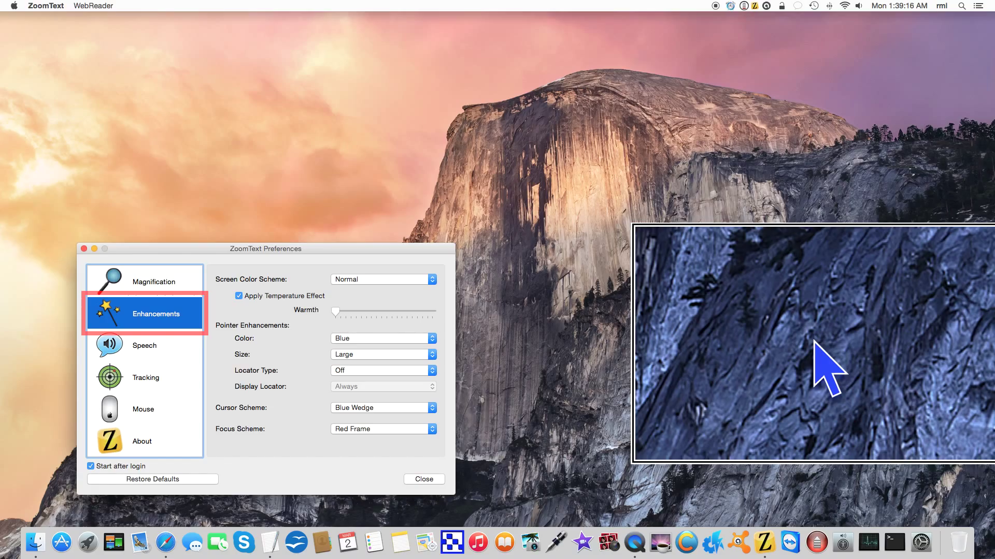
Change the Enhancements focus scheme from Red Frame to Off, keeping Blue Wedge as cursor scheme
key("Down")
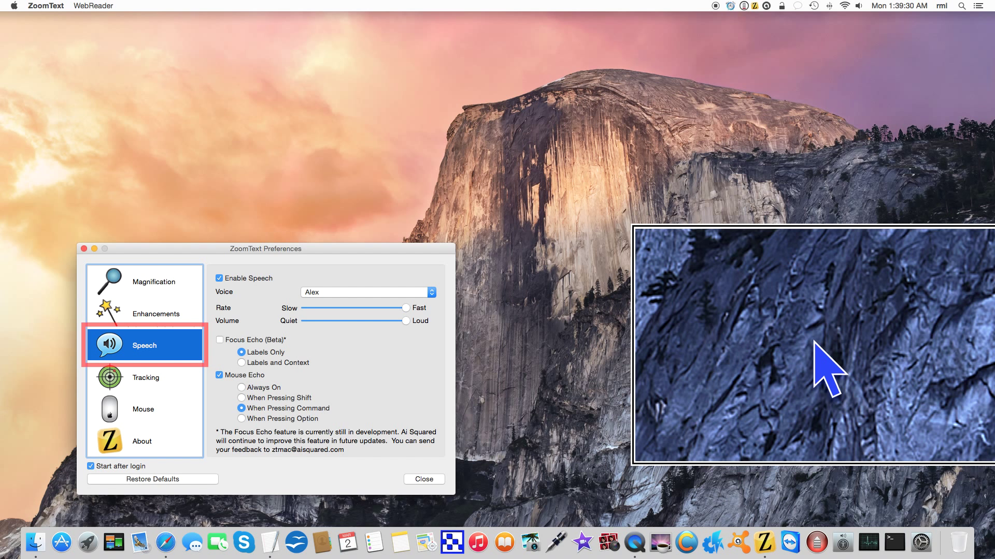
key("Up")
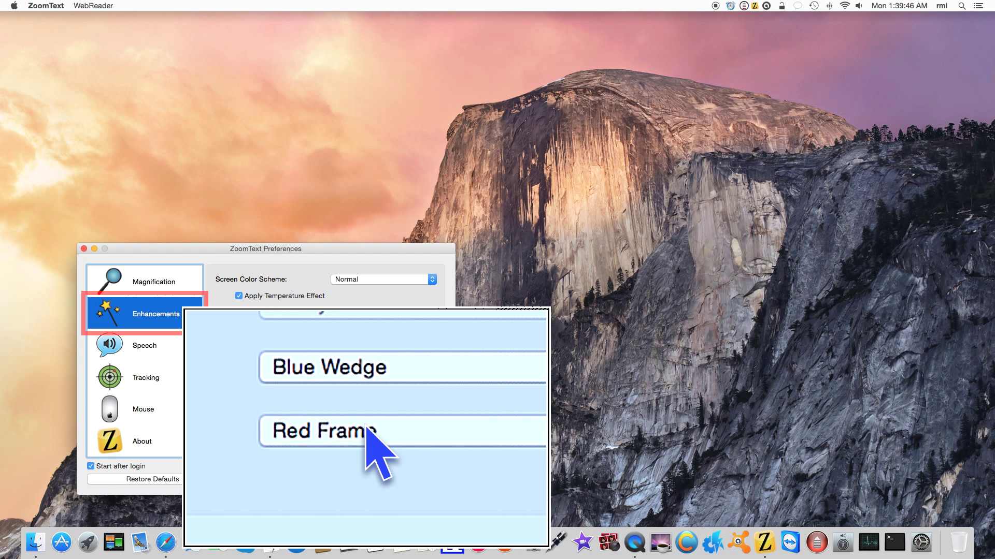
left_click(366, 428)
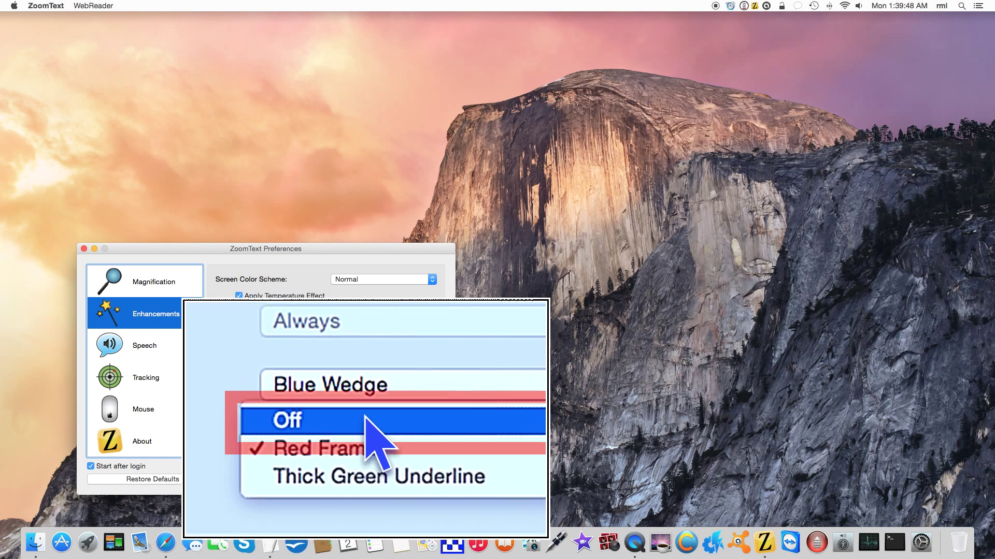
left_click(365, 417)
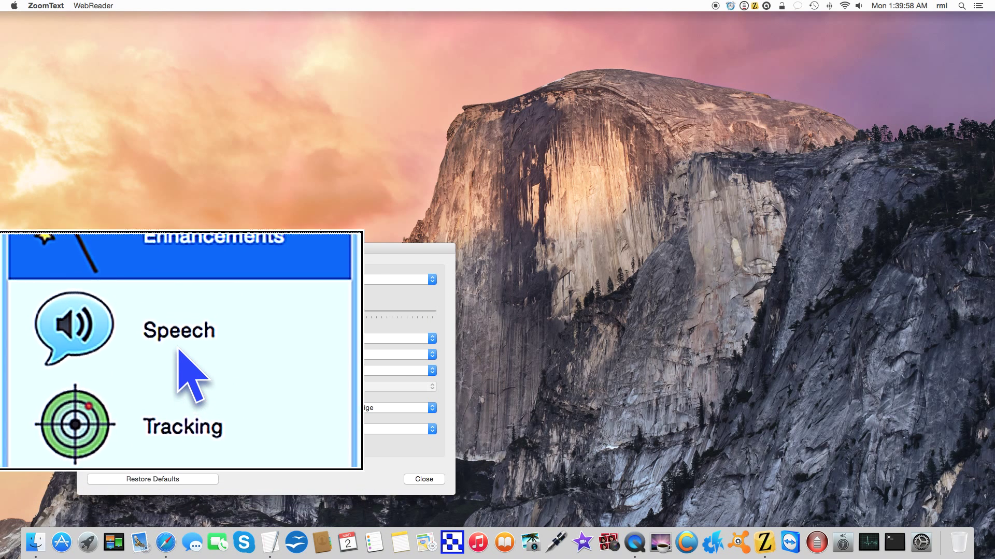
Enable Focus Echo (Beta) in the Speech settings, set to Labels Only with the Alex voice
left_click(178, 341)
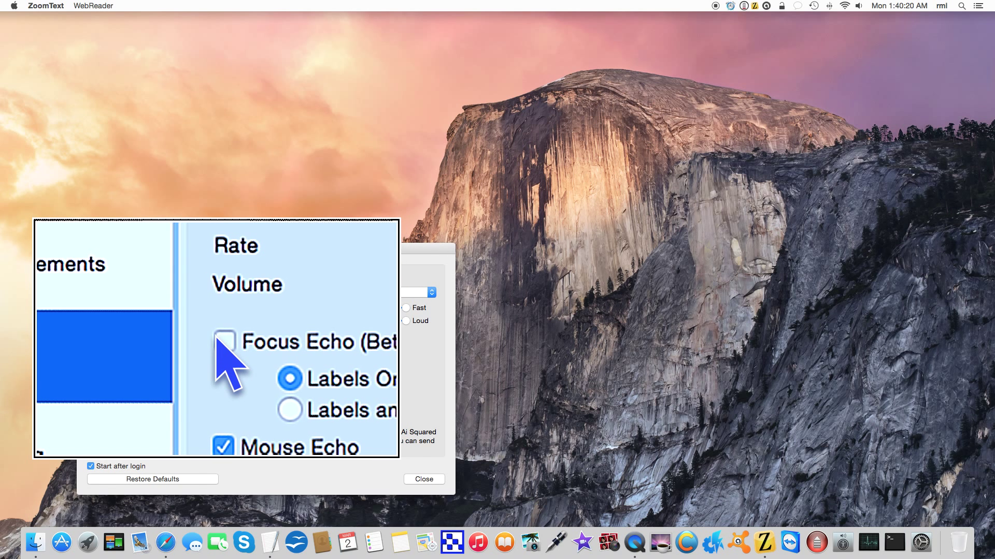
left_click(218, 339)
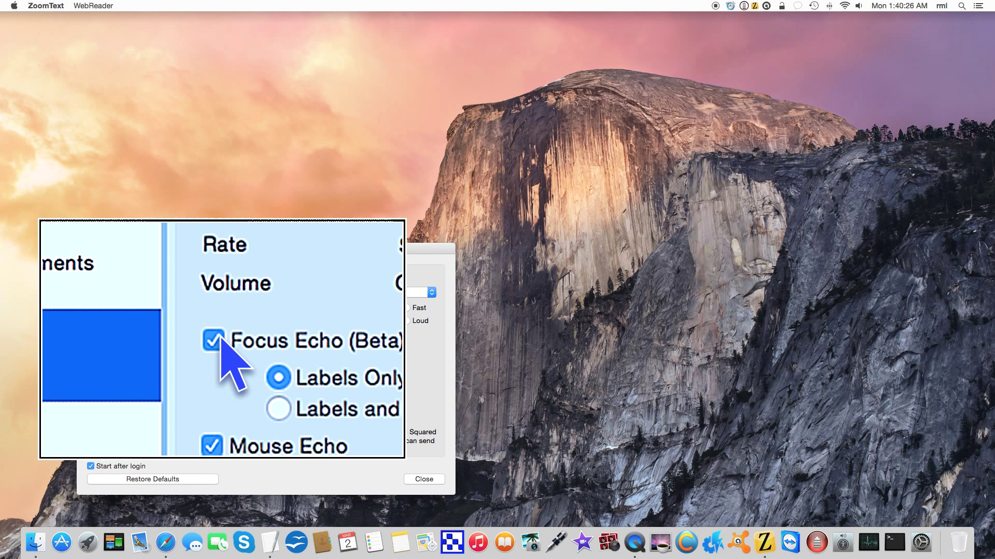
key("Down")
key("Down")
key("Up")
key("Up")
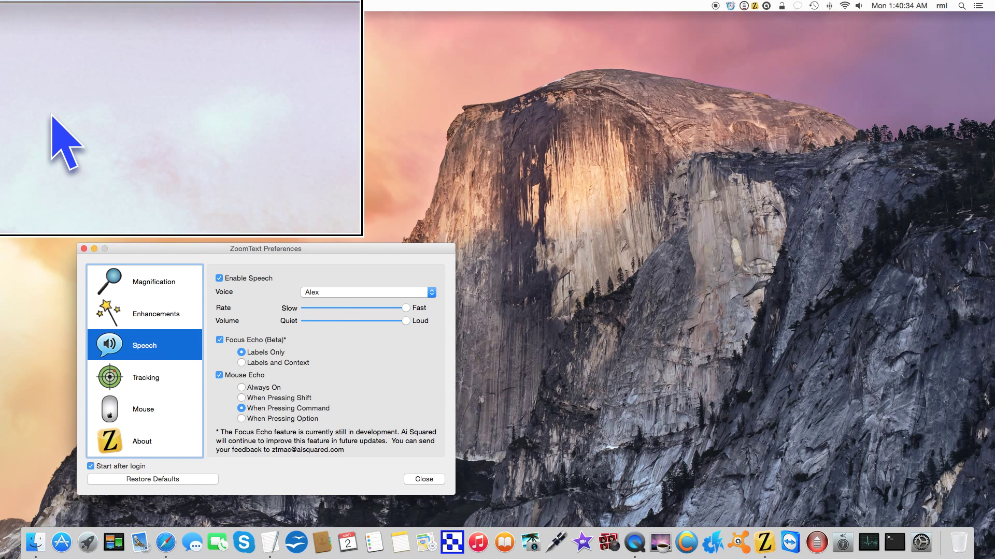
left_click(36, 4)
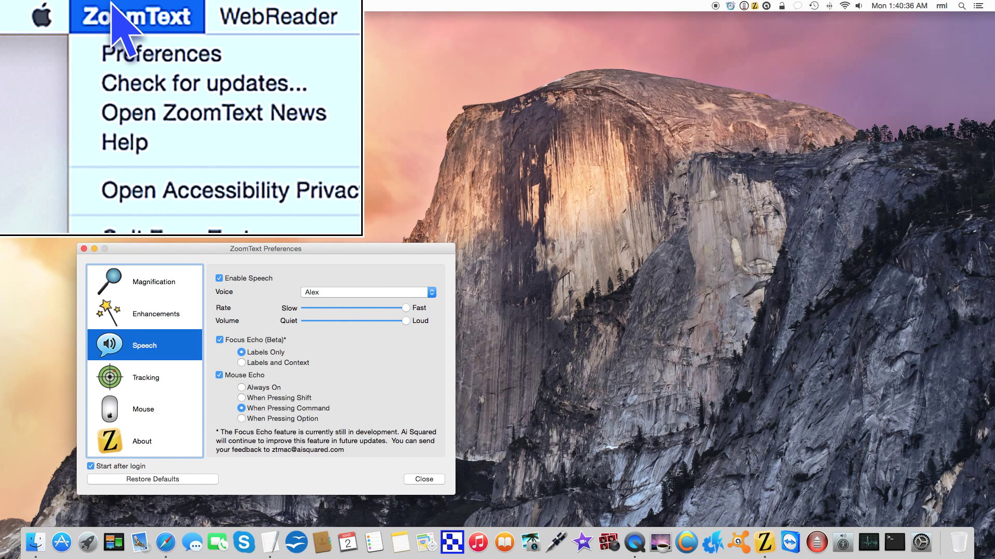
key("Down")
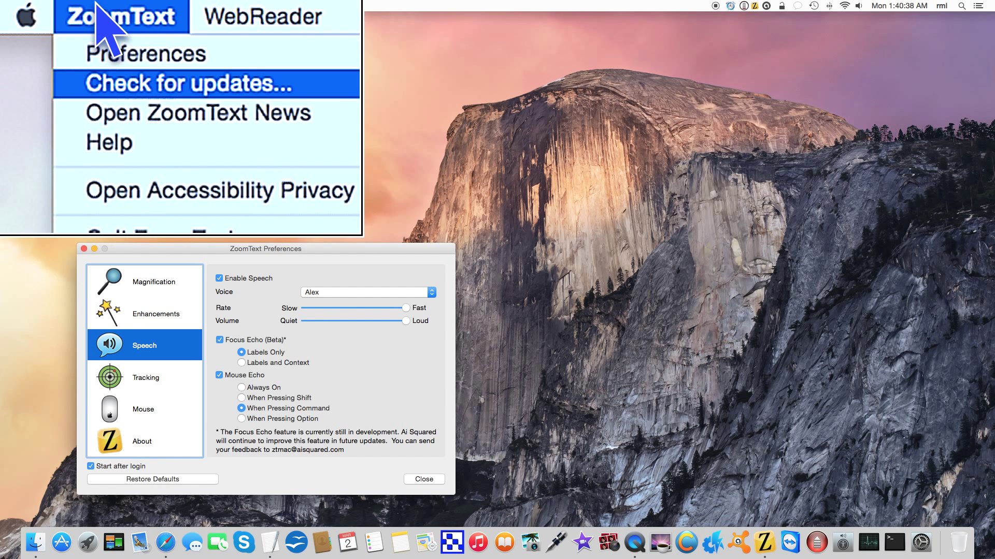
key("Down")
key("Down")
key("Down")
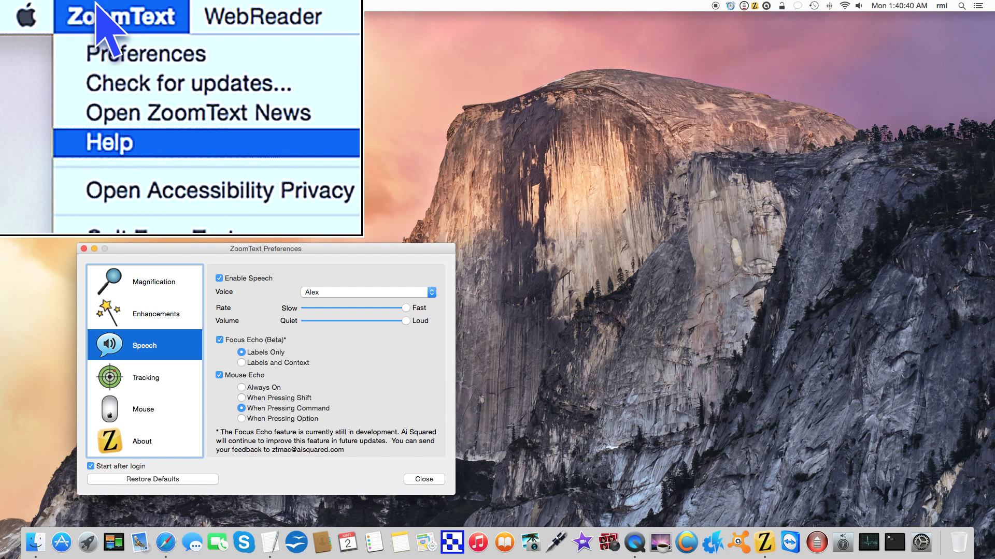
key("Down")
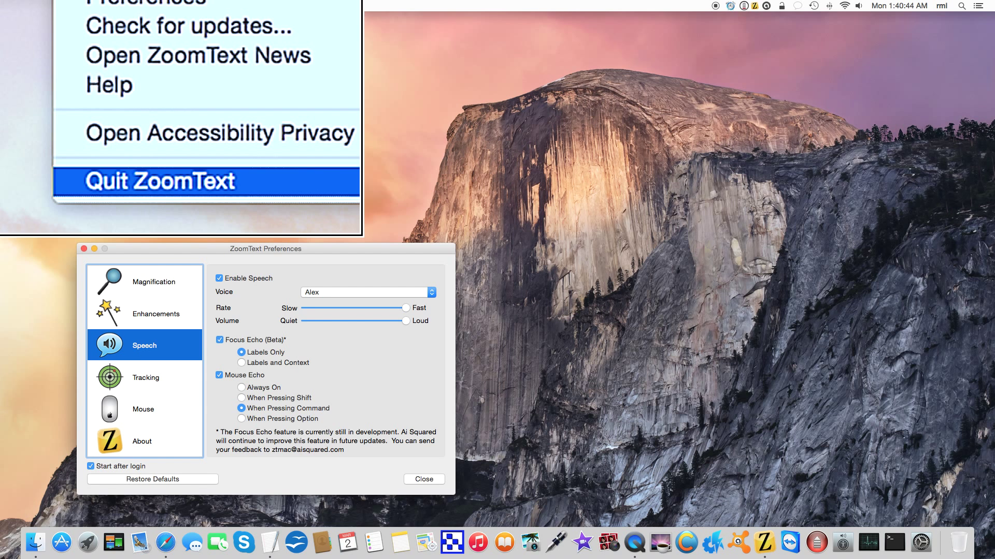
key("Escape")
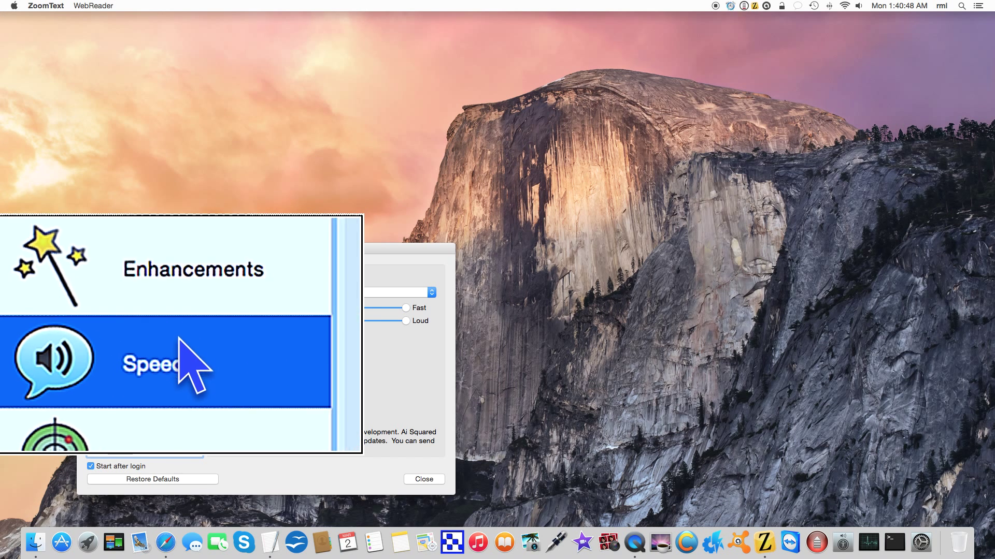
Uncheck Focus Echo (Beta), then toggle the magnifier lens off and back on
left_click(222, 342)
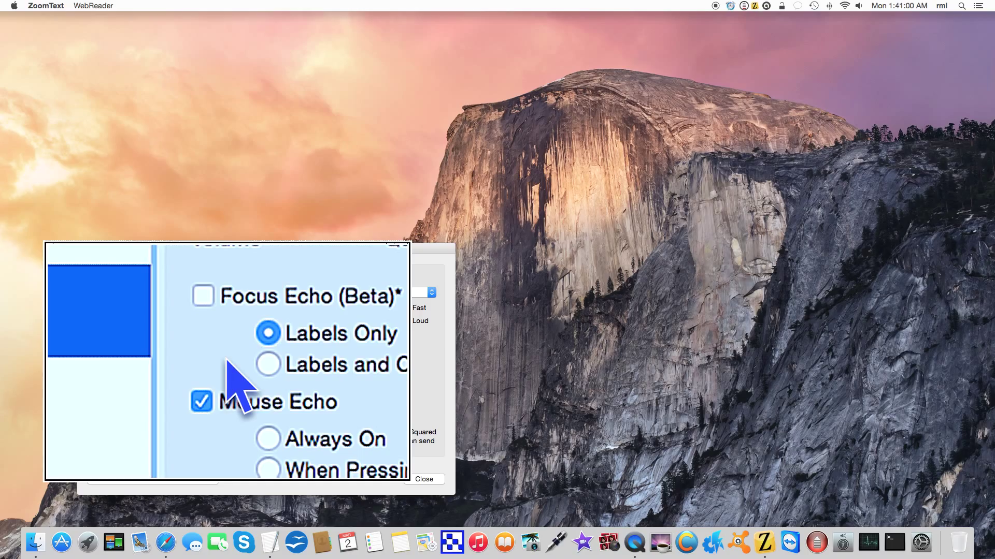
key("ctrl+alt+Return")
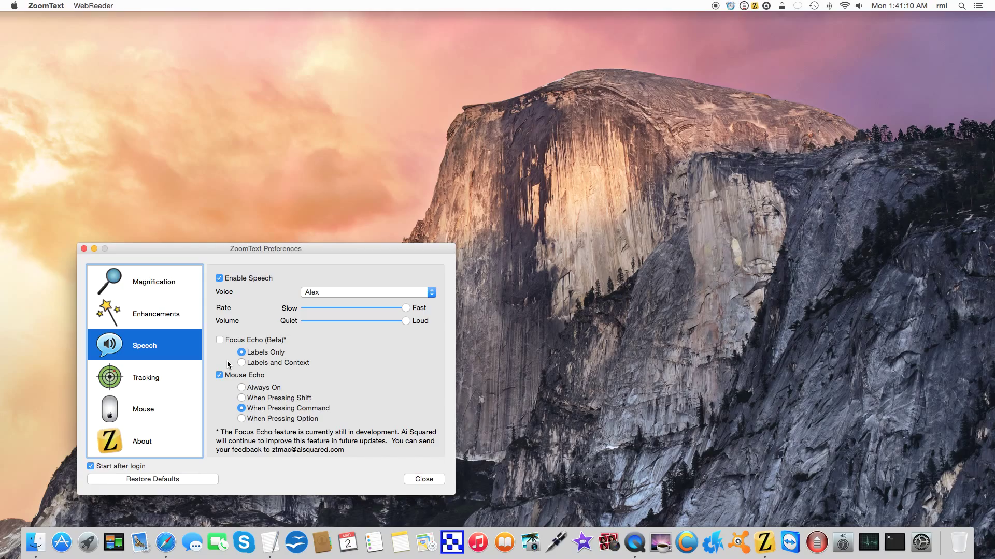
key("ctrl+alt+Return")
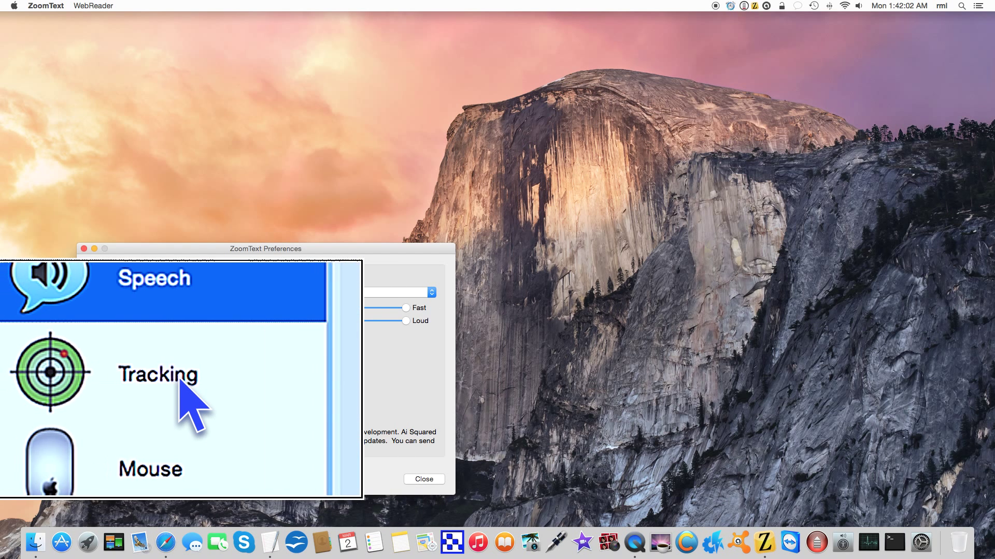
Uncheck Mouse Pointer in the Tracking settings, then show the Mouse settings page
left_click(180, 381)
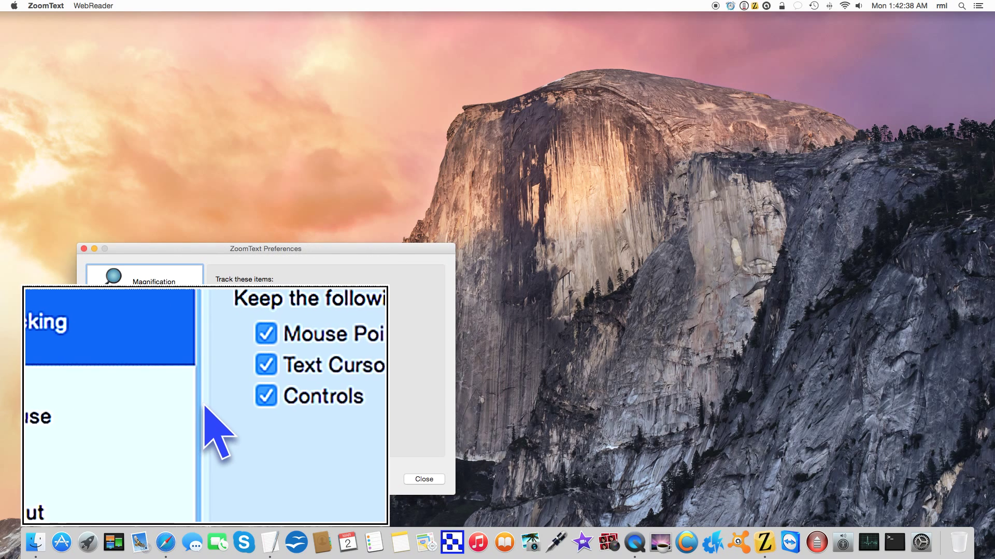
left_click(180, 407)
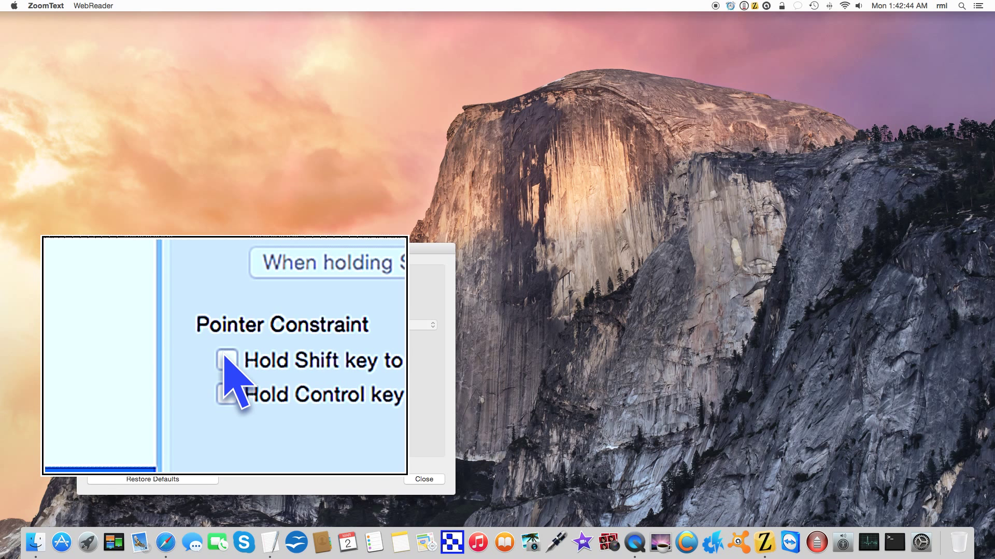
left_click(178, 377)
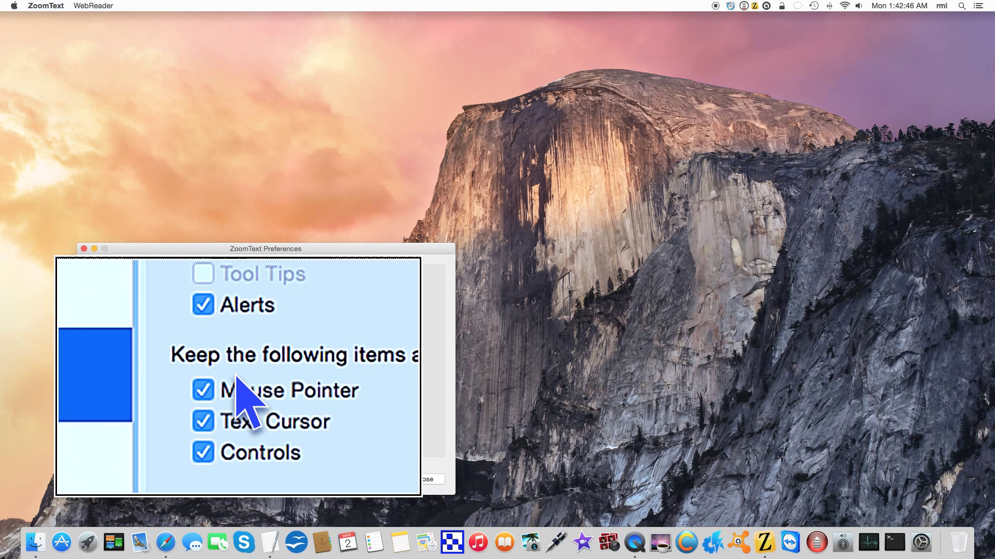
left_click(227, 377)
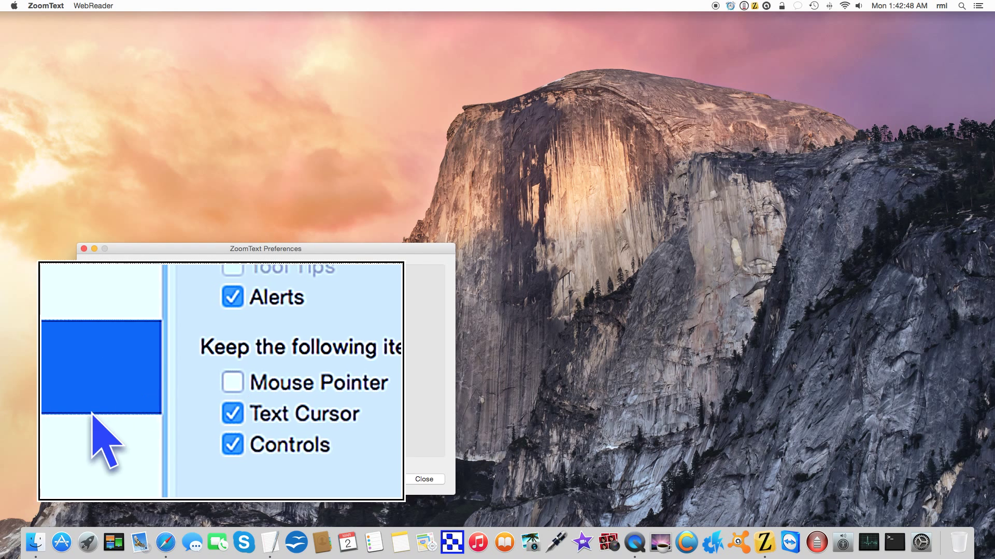
left_click(171, 397)
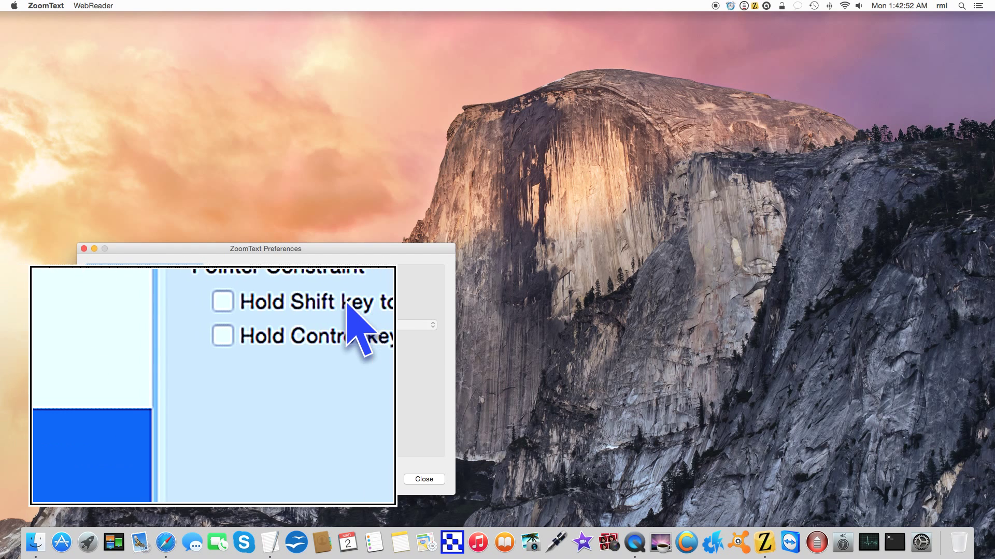
Check 'Bring pointer into view when it is moved' under Positioning and reopen Preferences
left_click(288, 291)
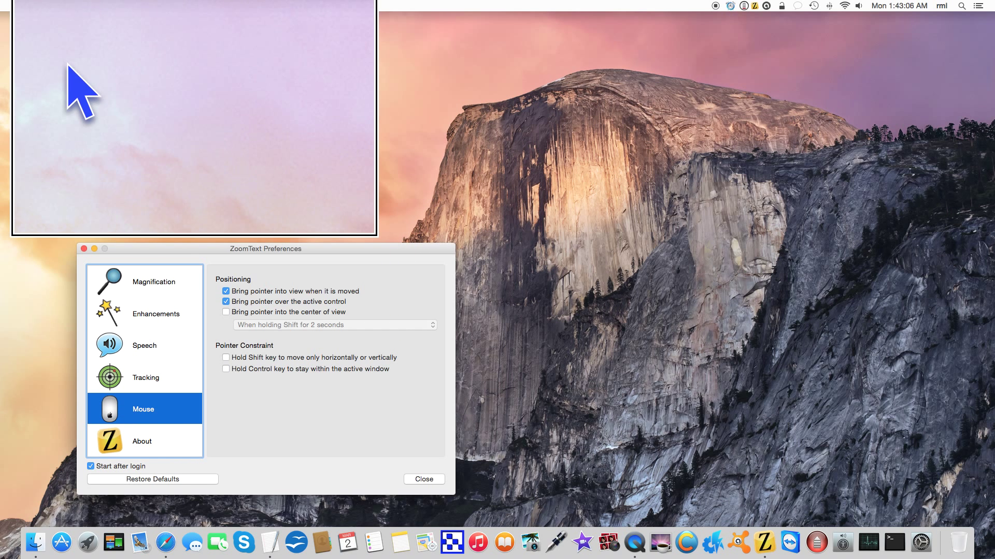
left_click(57, 6)
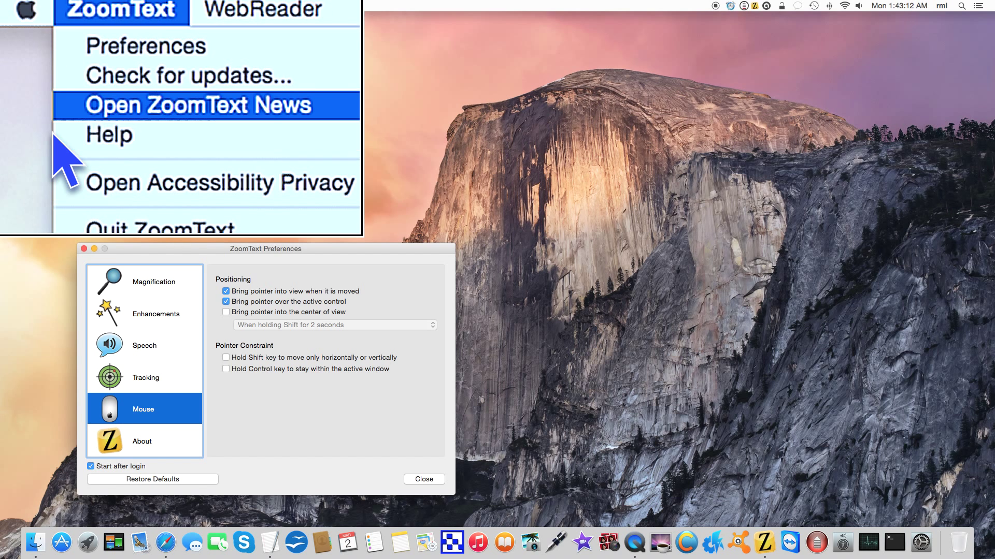
left_click(56, 61)
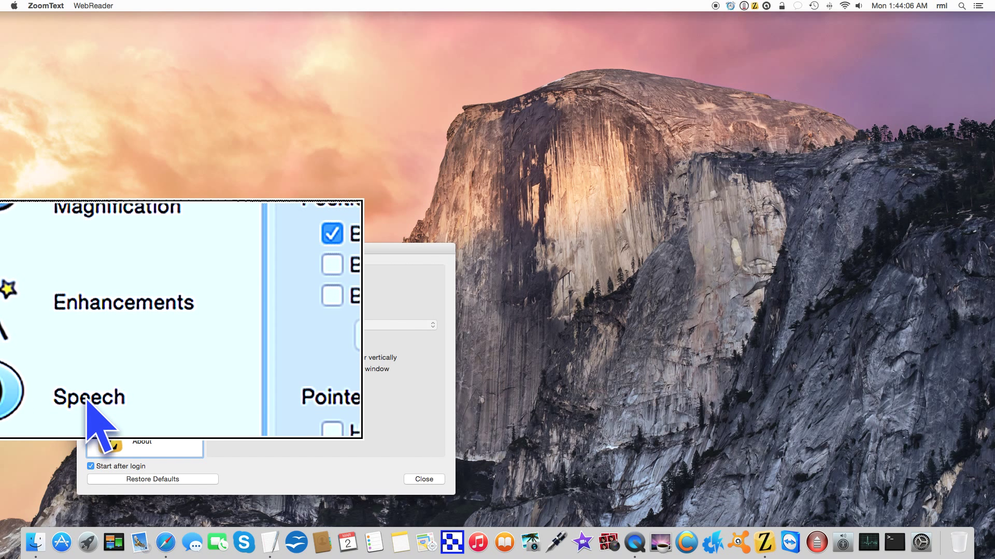
left_click(158, 380)
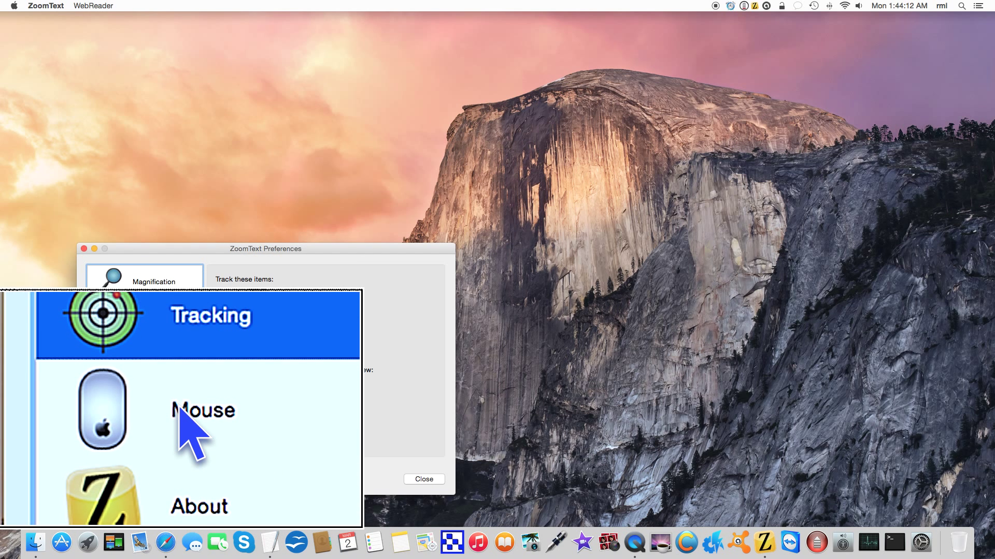
left_click(179, 409)
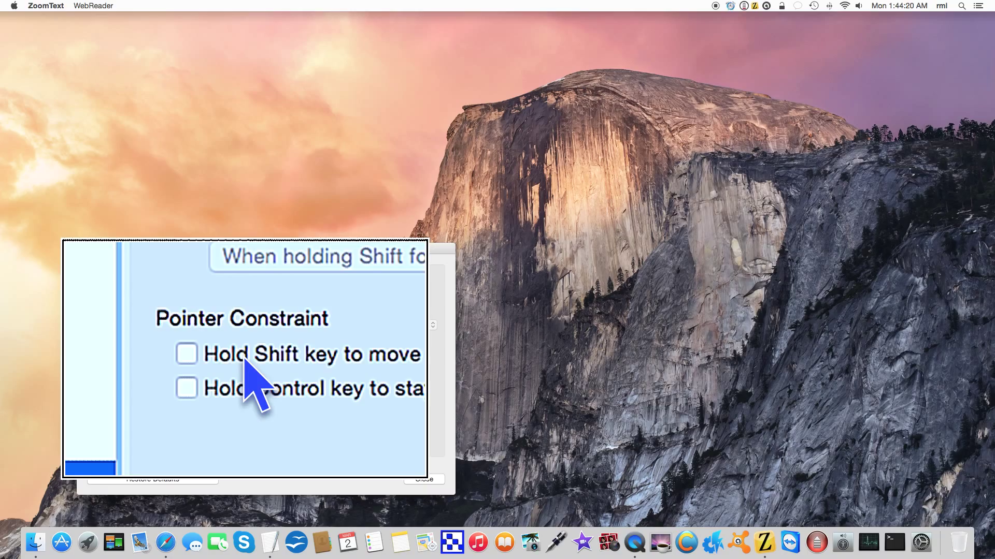
Lower the lens magnification from 4.0 to 3.0 and invert the lens colours
key("ctrl+alt+minus")
key("ctrl+alt+minus")
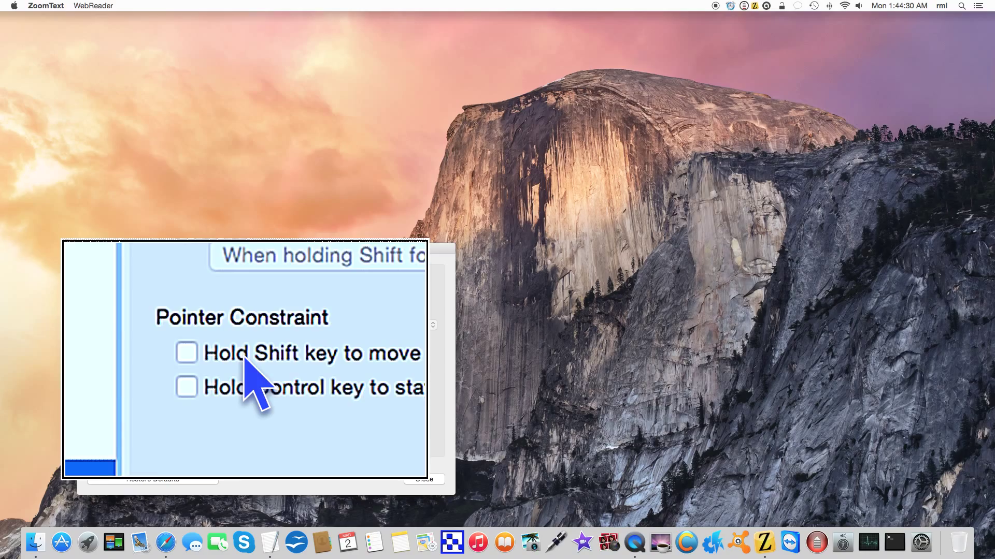
key("ctrl+alt+c")
key("ctrl+alt+c")
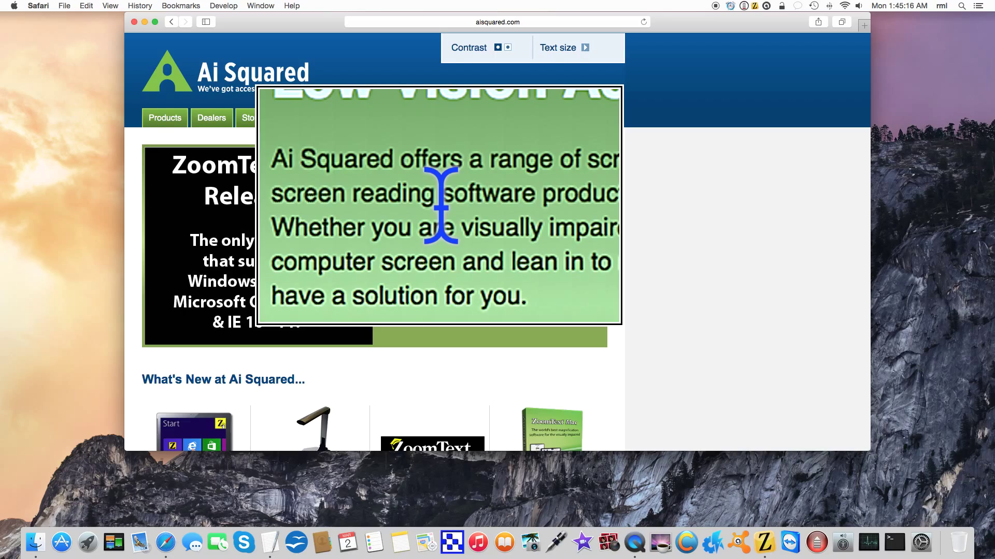
Scroll the aisquared.com home page so the Low Vision Access text sits under the lens
scroll(441, 206, "down", 1)
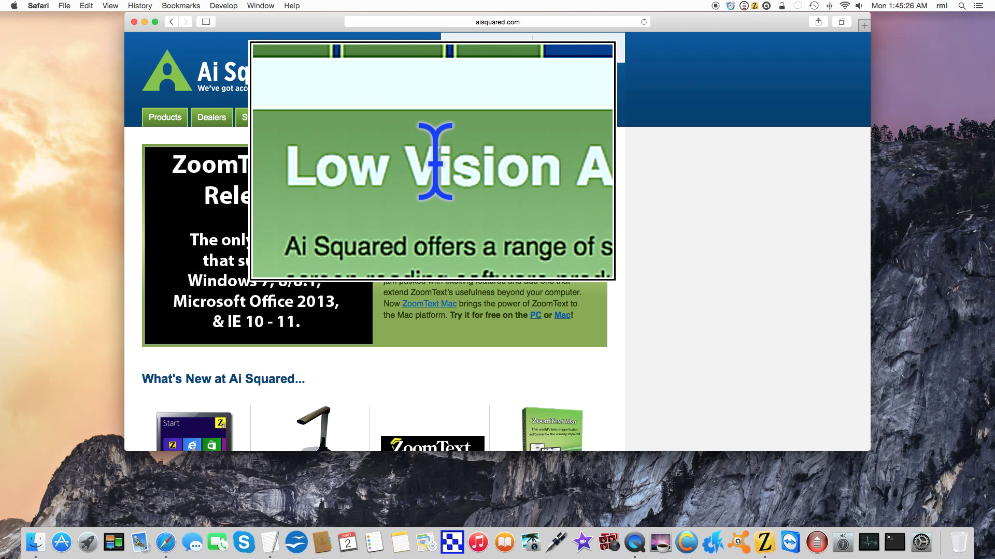
Have WebReader read the Ai Squared page, pause at 'accessibility', and close the full-screen reader
key("ctrl+alt+shift+r")
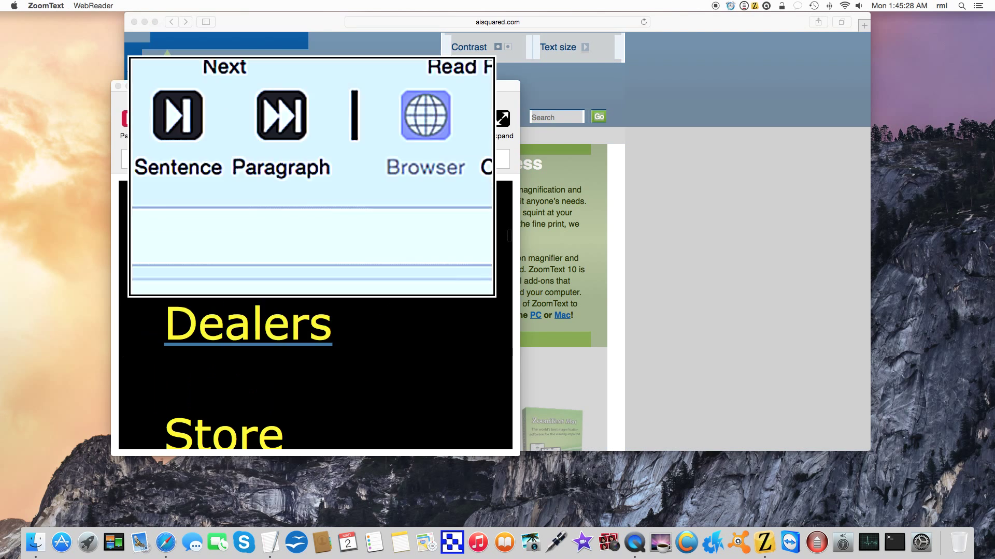
key("ctrl+alt+minus")
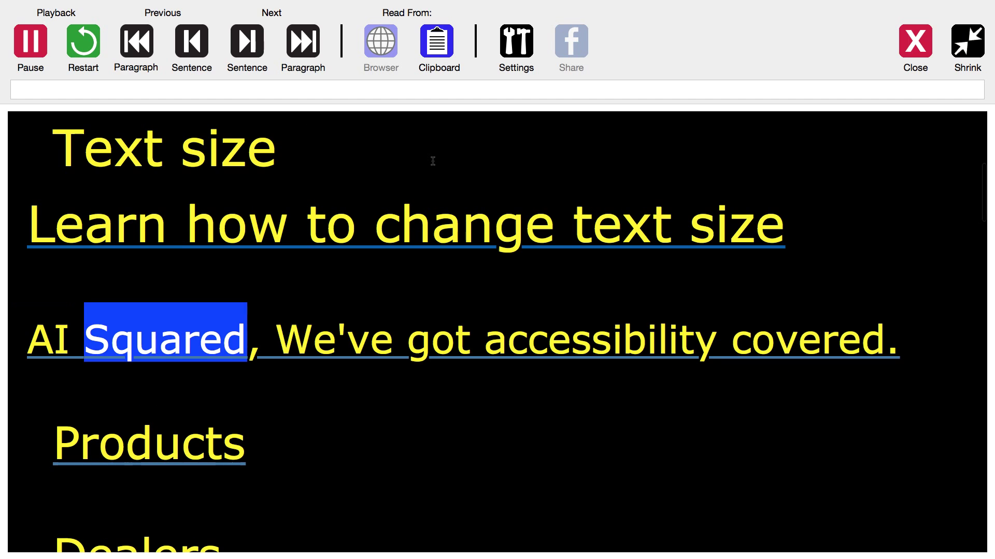
key("space")
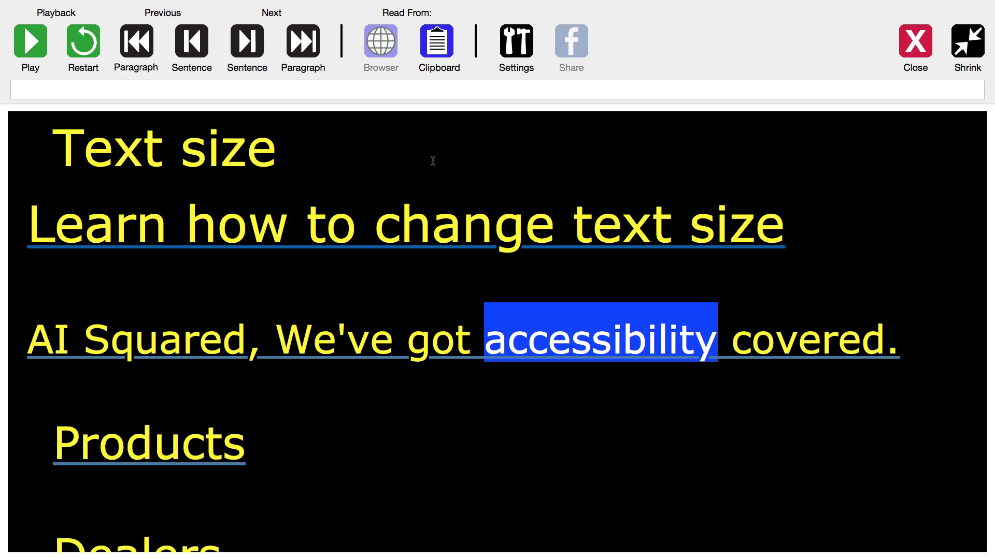
key("Escape")
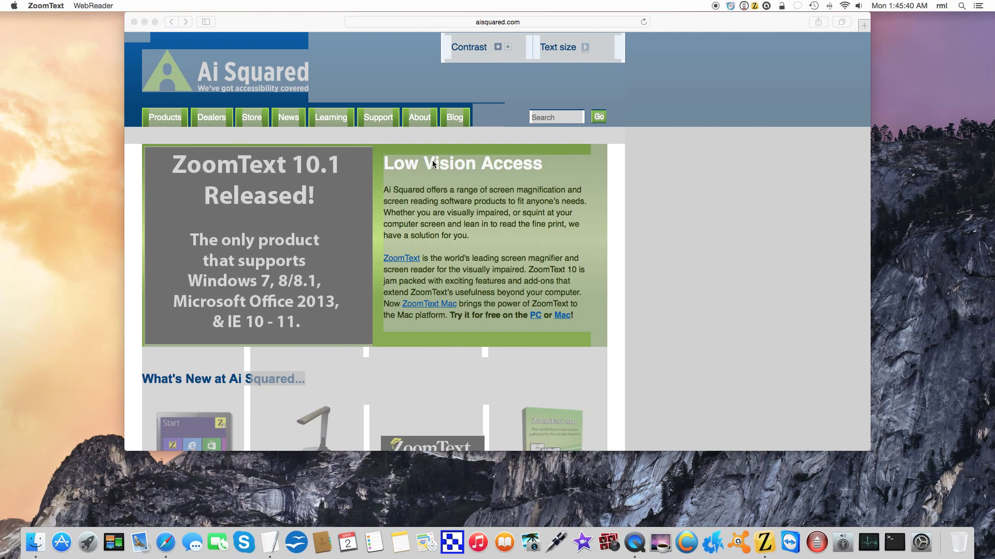
Turn the magnifier lens on and raise its magnification to 3.0
key("ctrl+alt+z")
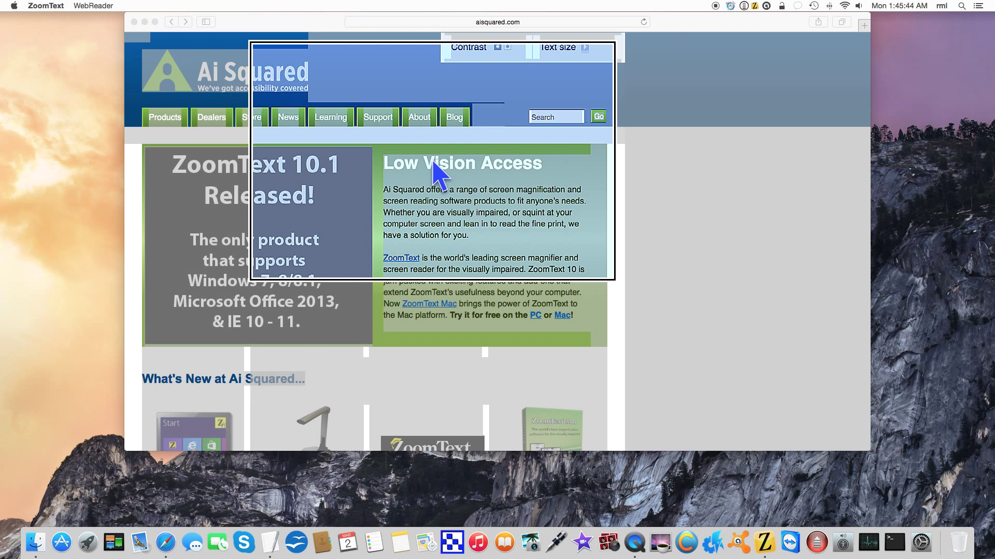
key("ctrl+alt+Up")
key("ctrl+alt+Up")
key("ctrl+alt+Up")
key("ctrl+alt+Up")
key("ctrl+alt+Up")
key("ctrl+alt+Up")
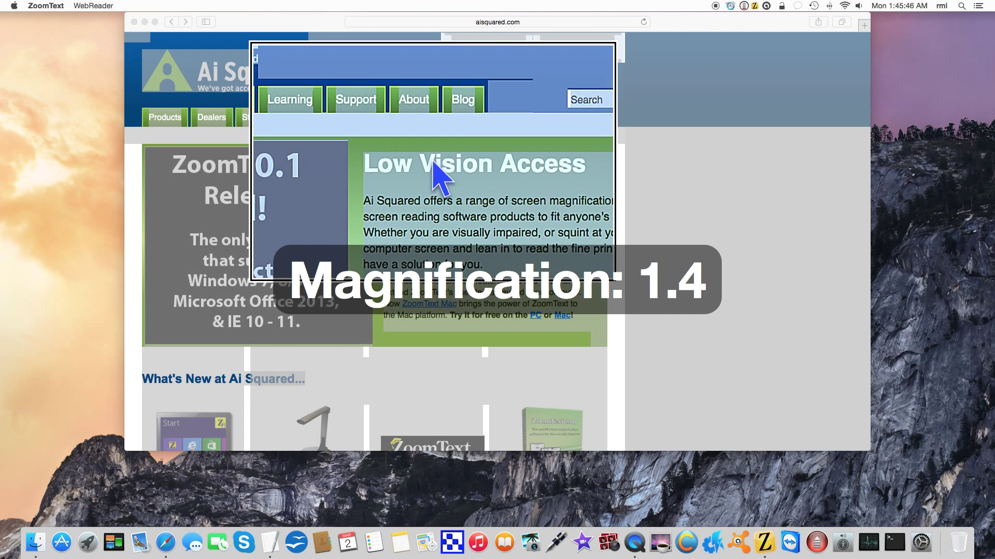
key("ctrl+alt+Up")
key("ctrl+alt+Up")
key("ctrl+alt+Up")
key("ctrl+alt+Up")
key("ctrl+alt+Up")
key("ctrl+alt+Up")
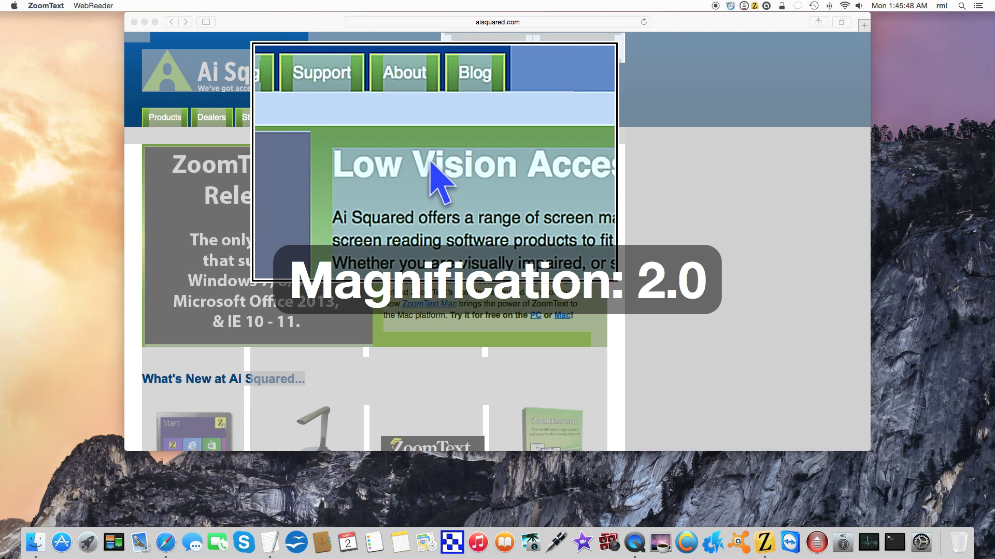
key("ctrl+alt+Up")
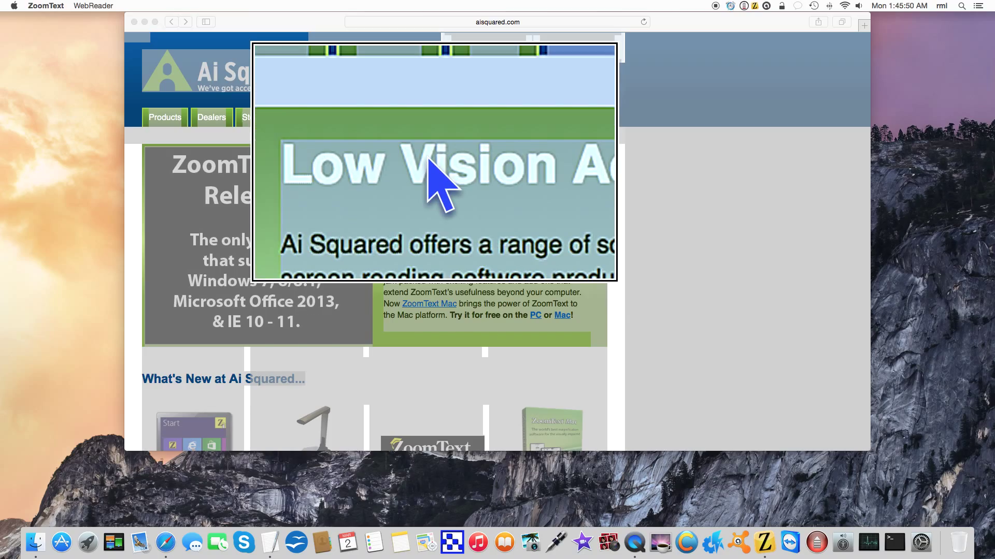
Hide and restore the lens, dismiss WebReader, scroll to the page top, and turn the lens off
key("ctrl+alt+Return")
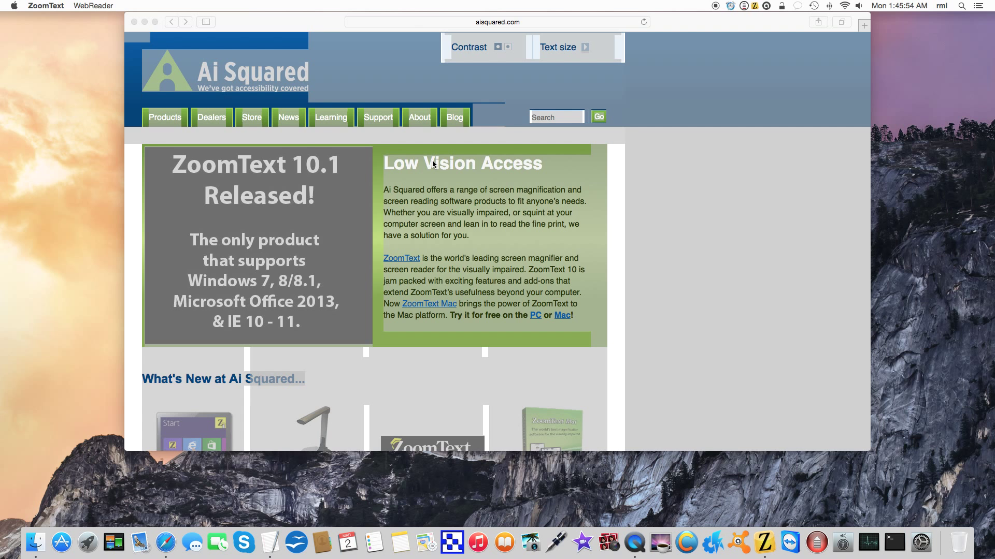
key("ctrl+alt+Return")
key("Escape")
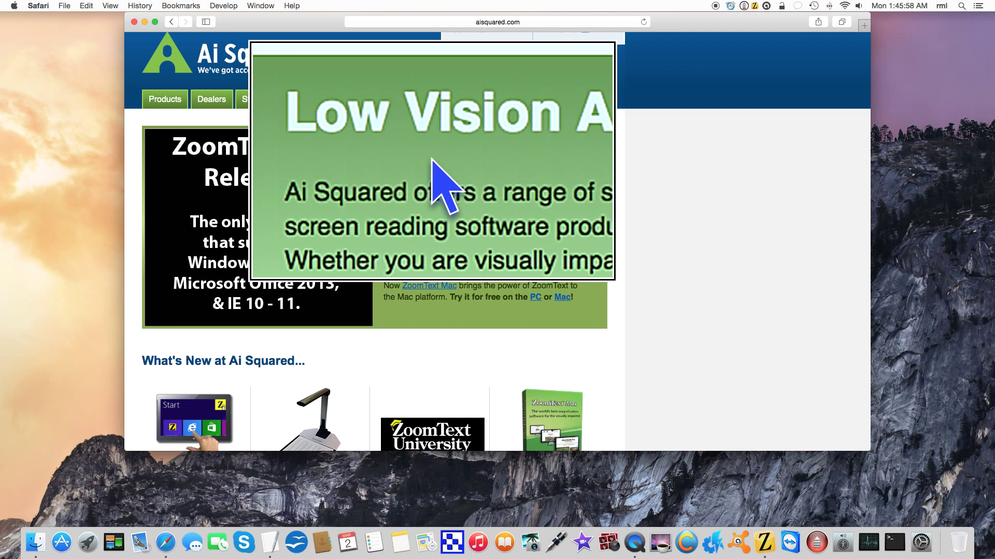
scroll(434, 174, "up", 1)
scroll(434, 173, "up", 1)
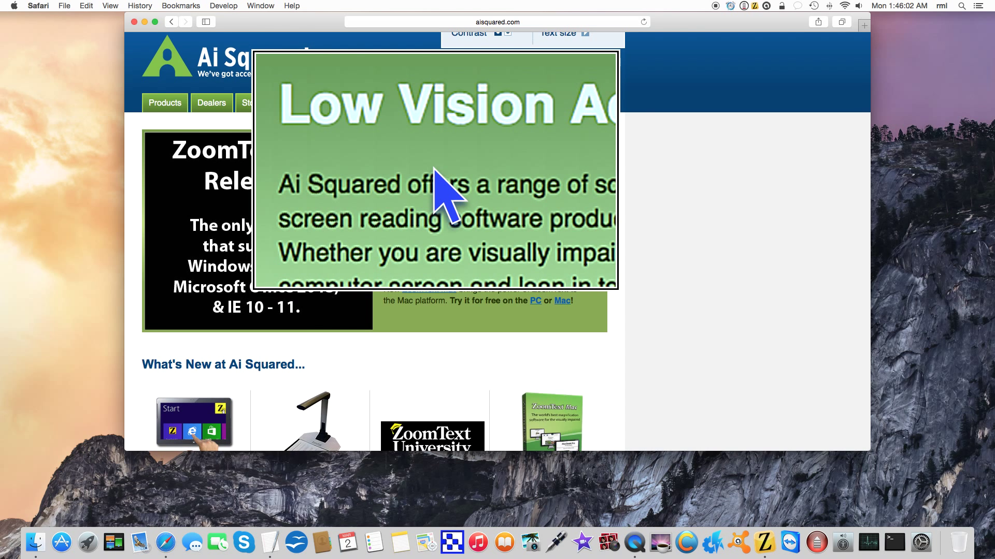
key("ctrl+alt+z")
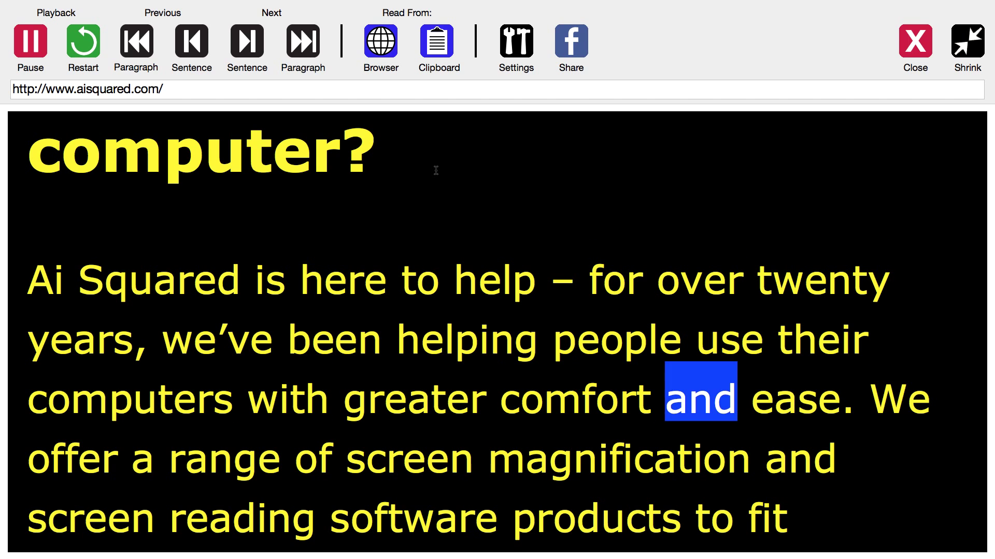
Pause and resume WebReader, then step back to the start of the intro paragraph
key("space")
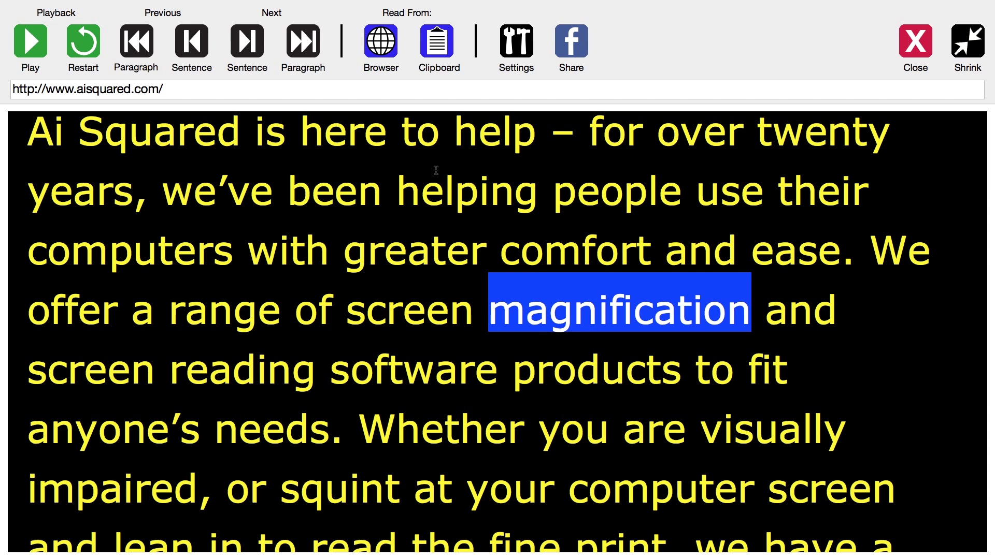
key("space")
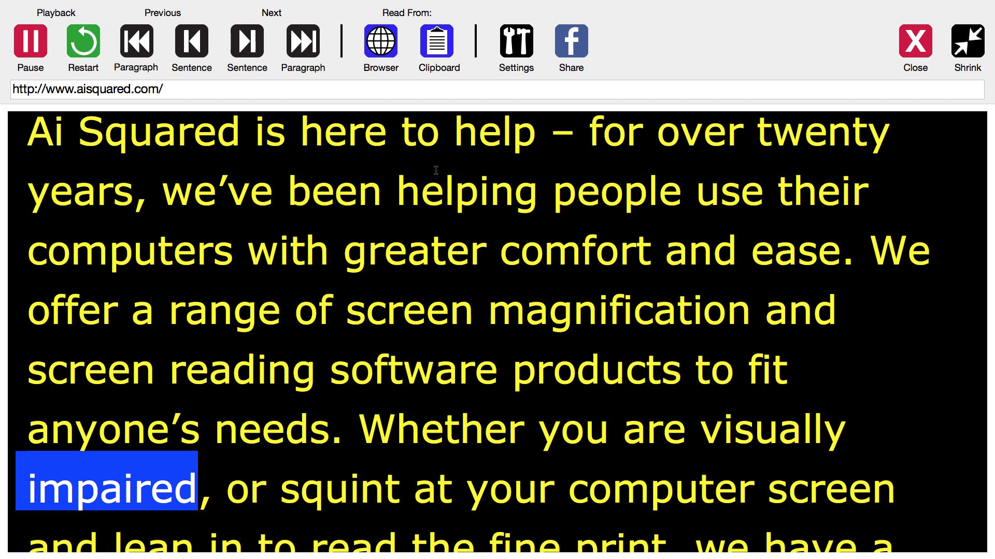
key("space")
key("Left")
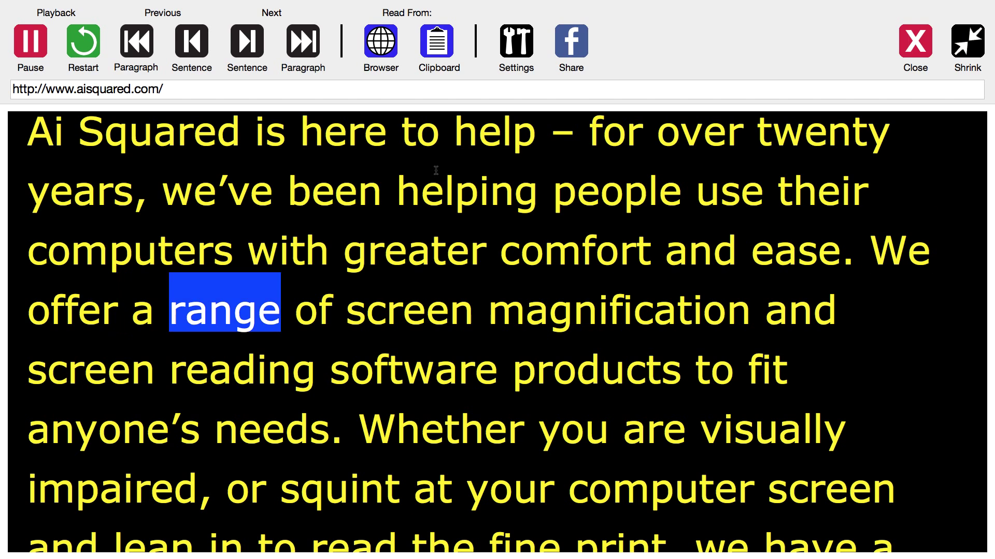
key("Left")
key("space")
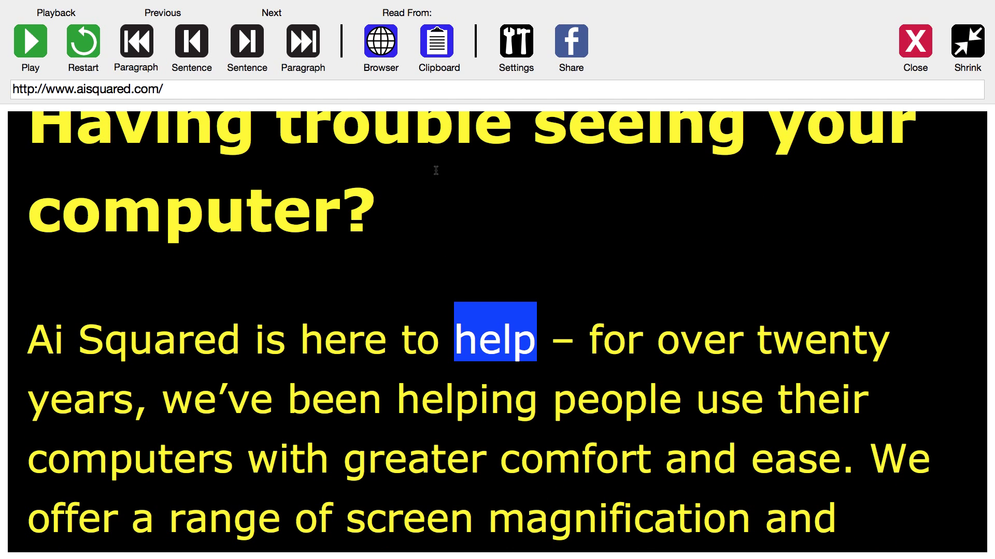
Skip ahead a paragraph, return to reread the intro paragraph, and turn the lens back on
key("Right")
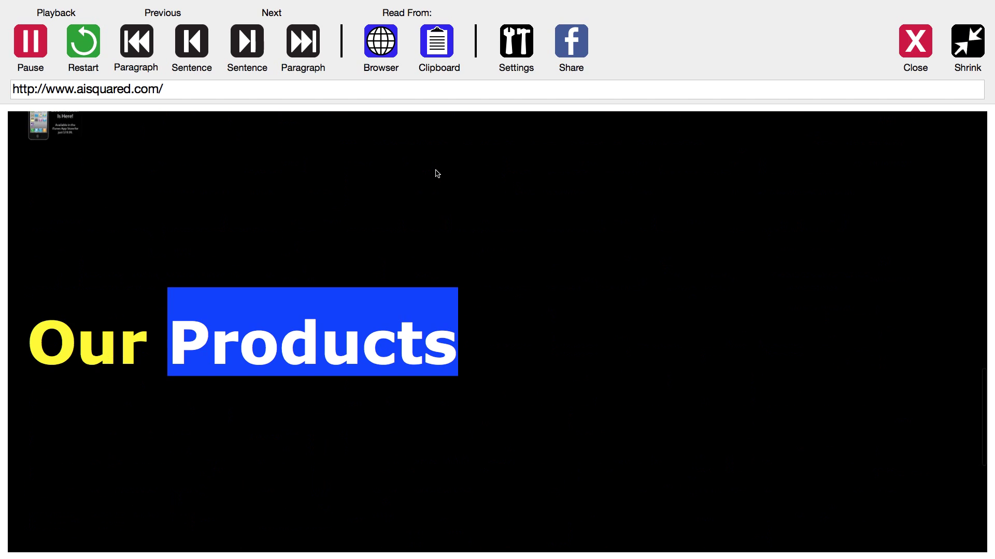
key("Right")
key("Left")
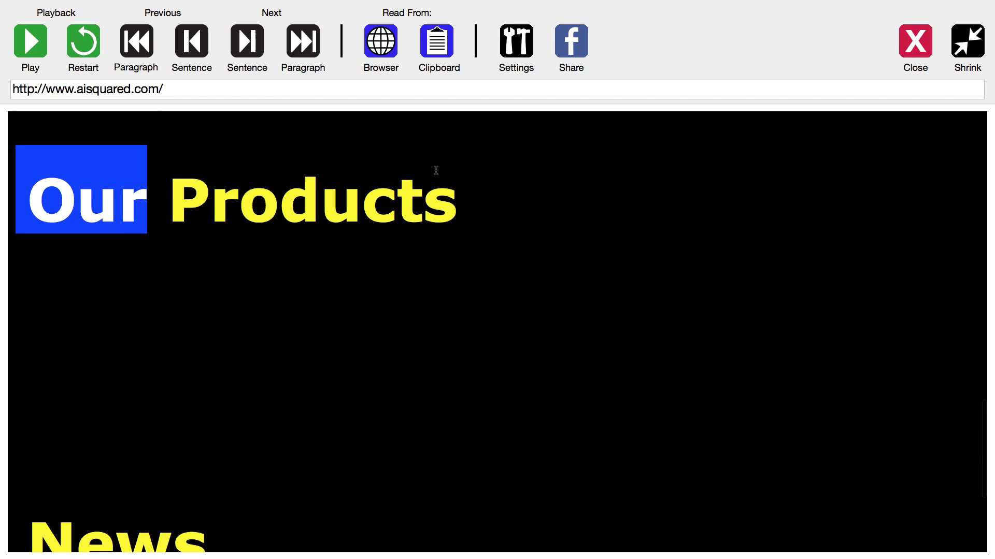
key("Left")
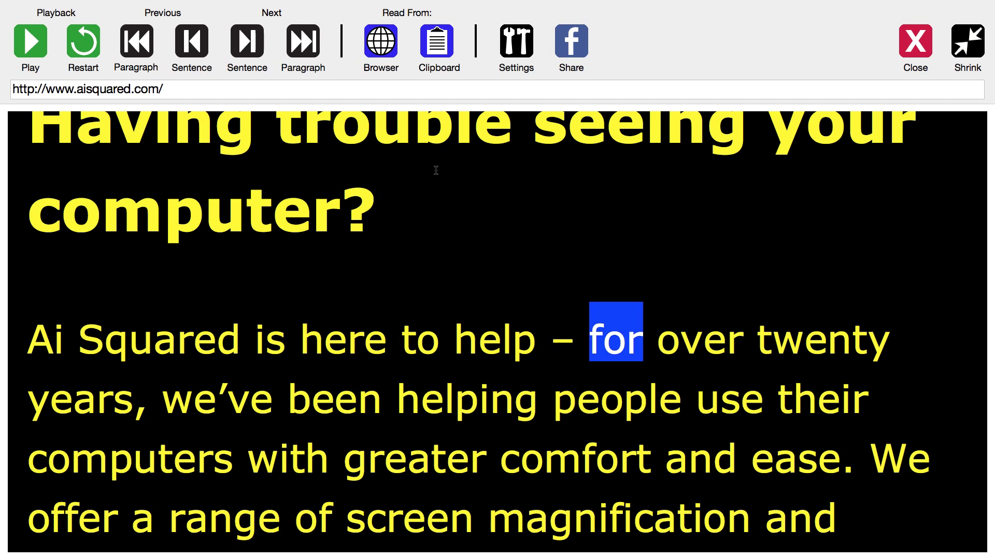
key("space")
key("space")
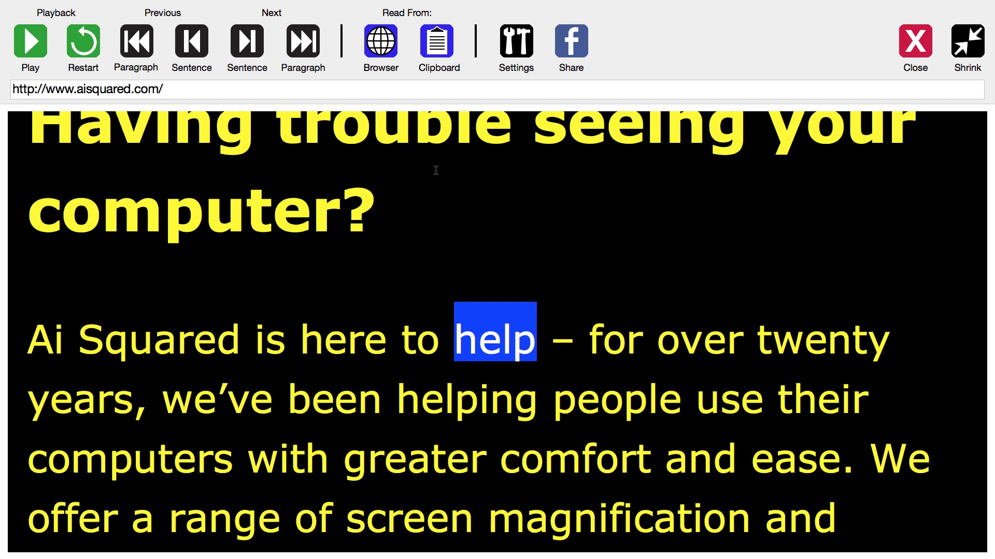
key("alt+super+8")
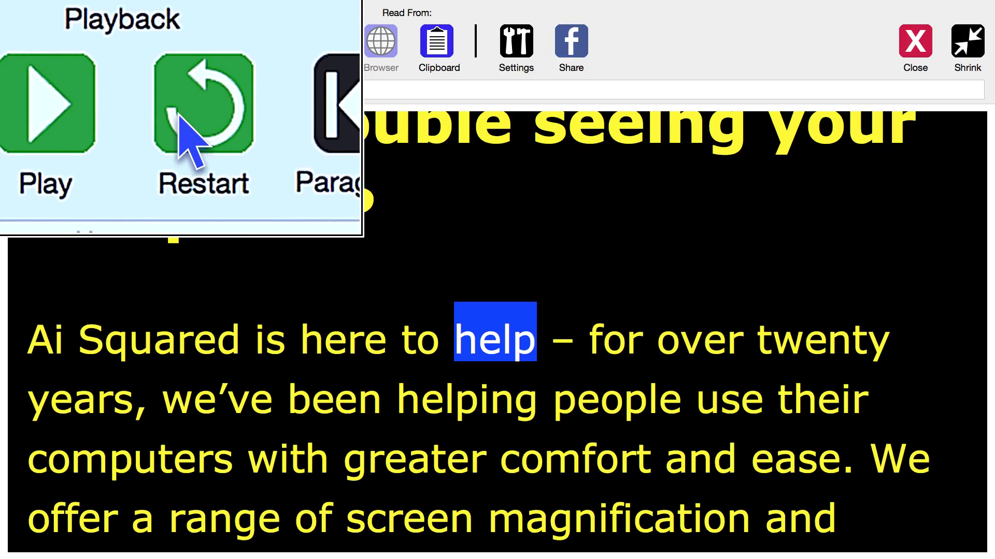
Restart WebReader reading from the page top, pause it, and open its Text settings
left_click(181, 124)
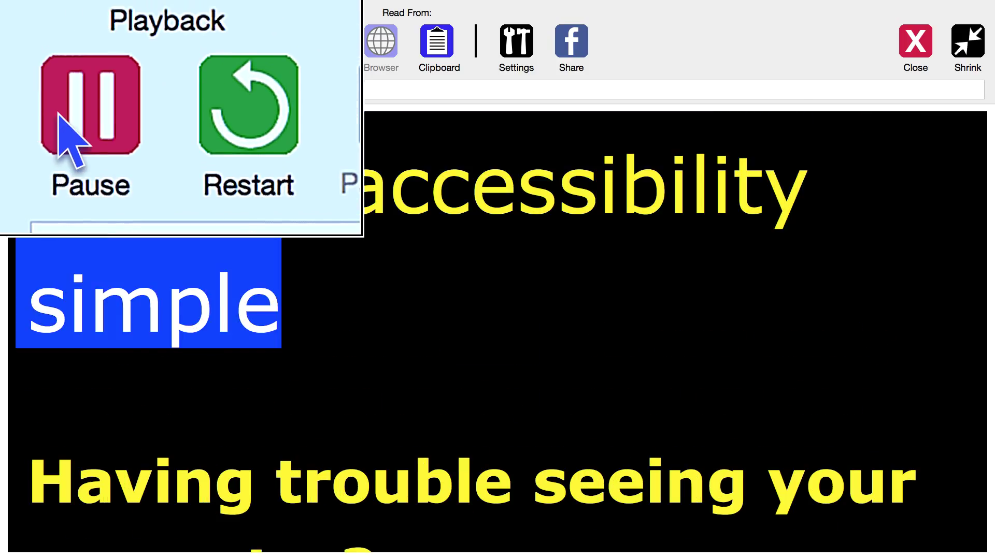
left_click(23, 46)
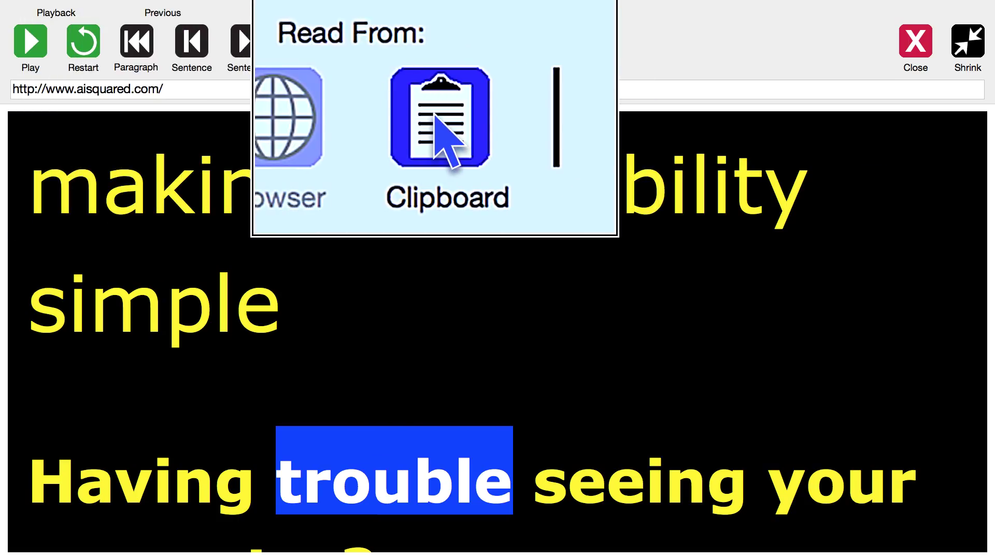
left_click(516, 42)
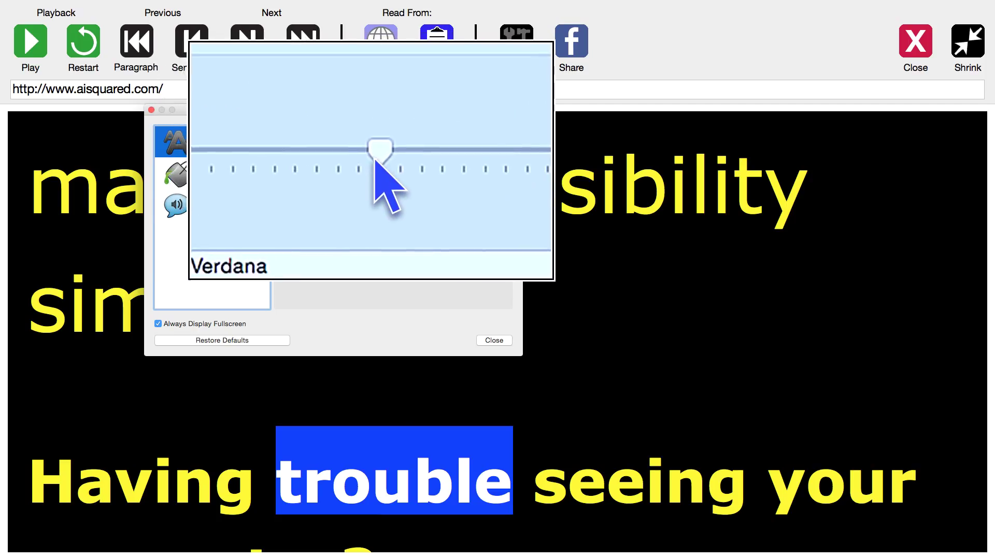
Shrink the WebReader text size and keep Alex as the speech voice
mouse_move(381, 160)
left_mouse_down()
mouse_move(366, 160)
mouse_move(373, 166)
left_mouse_up()
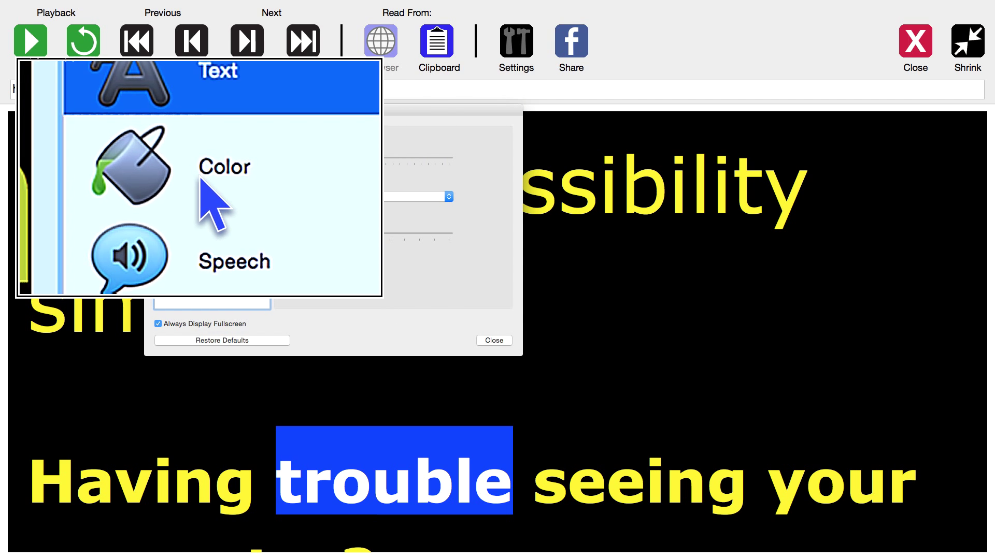
left_click(210, 169)
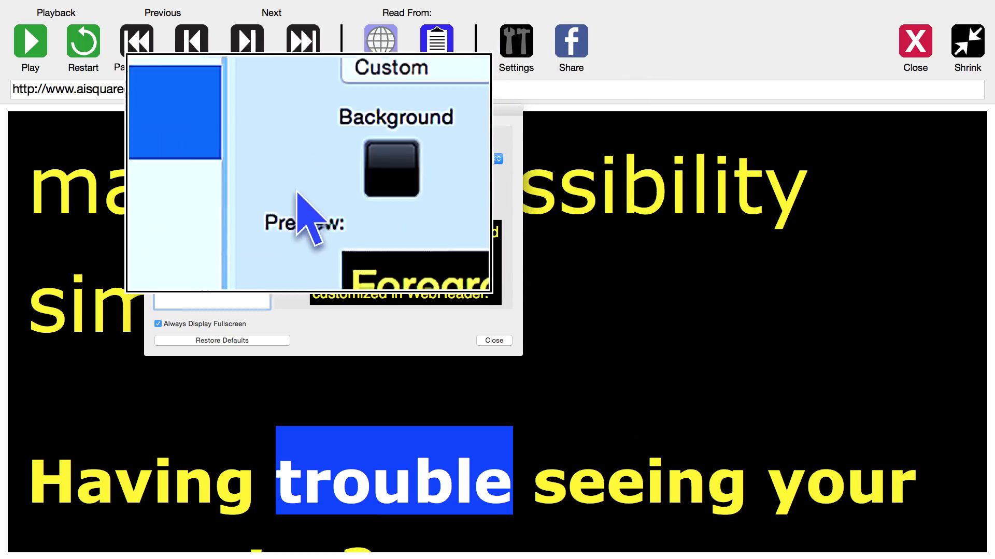
left_click(193, 203)
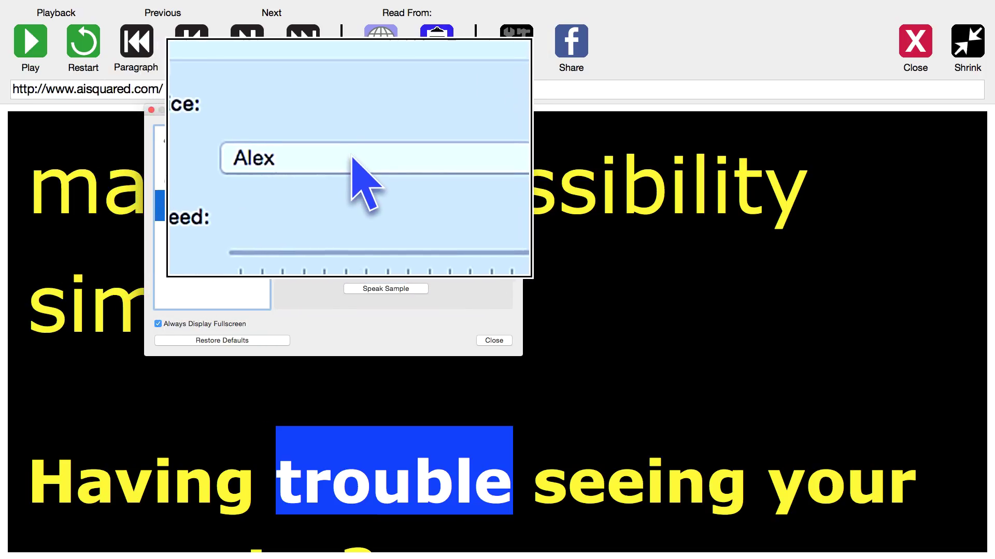
left_click(345, 165)
left_click(348, 158)
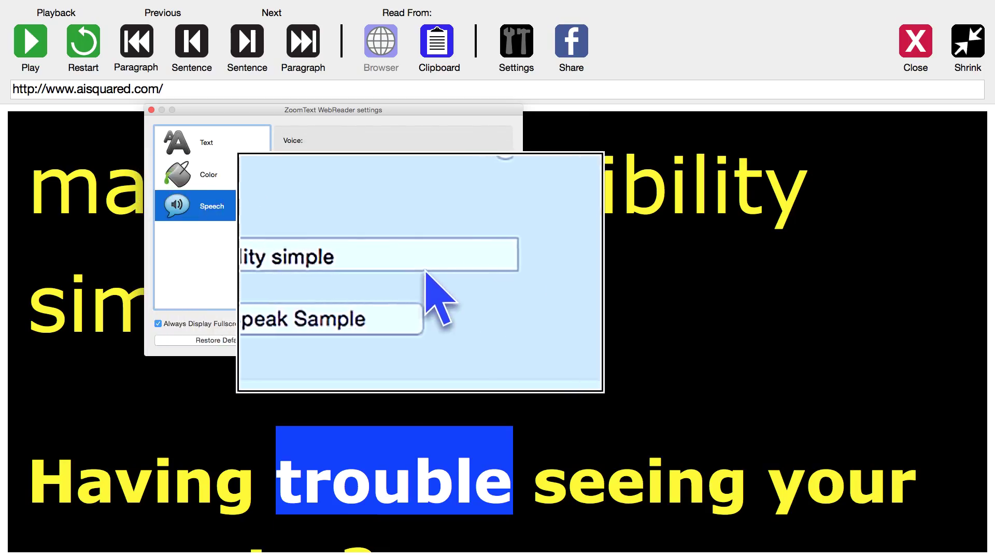
Replace the speech sample text with 'Hello world' and play it aloud
left_click(422, 266)
triple_click(422, 266)
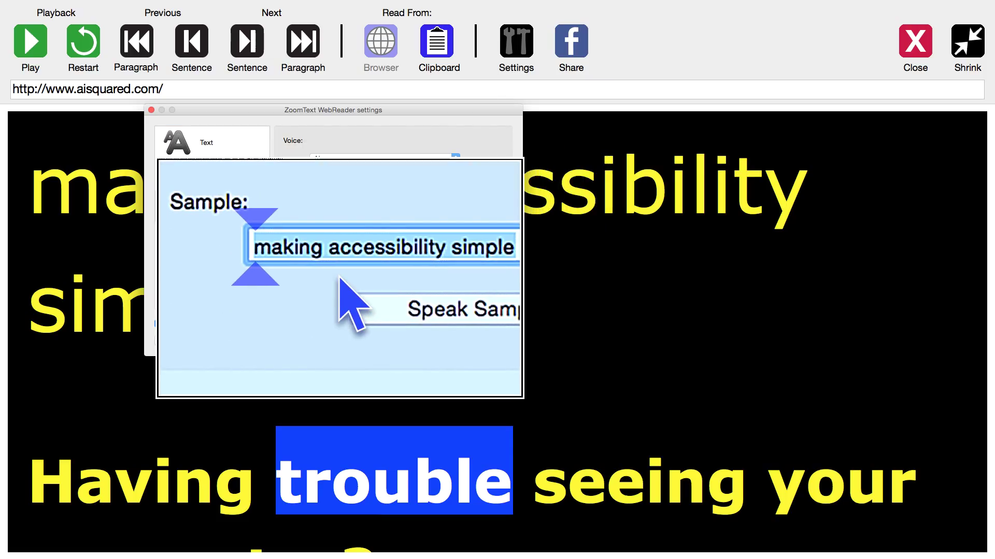
type("Hello world")
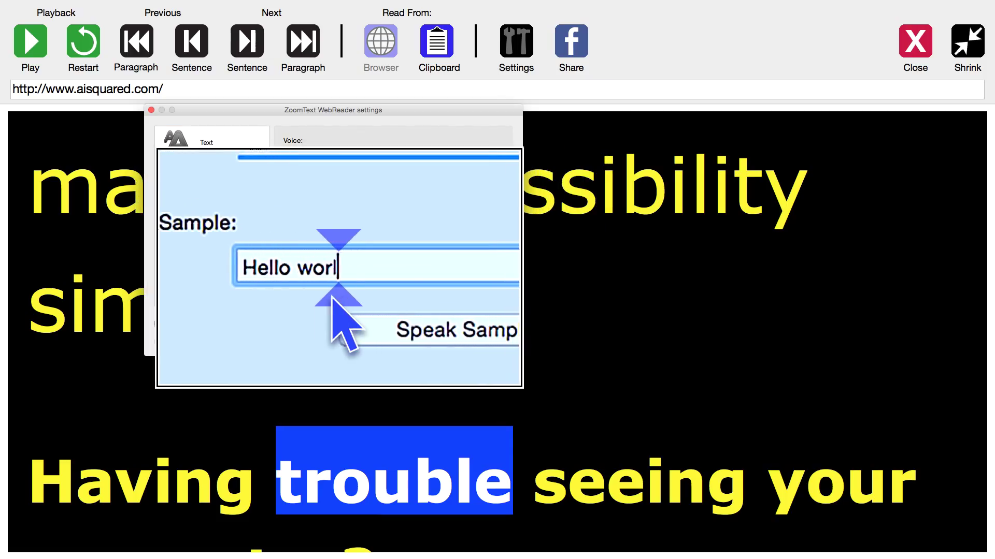
left_click(371, 283)
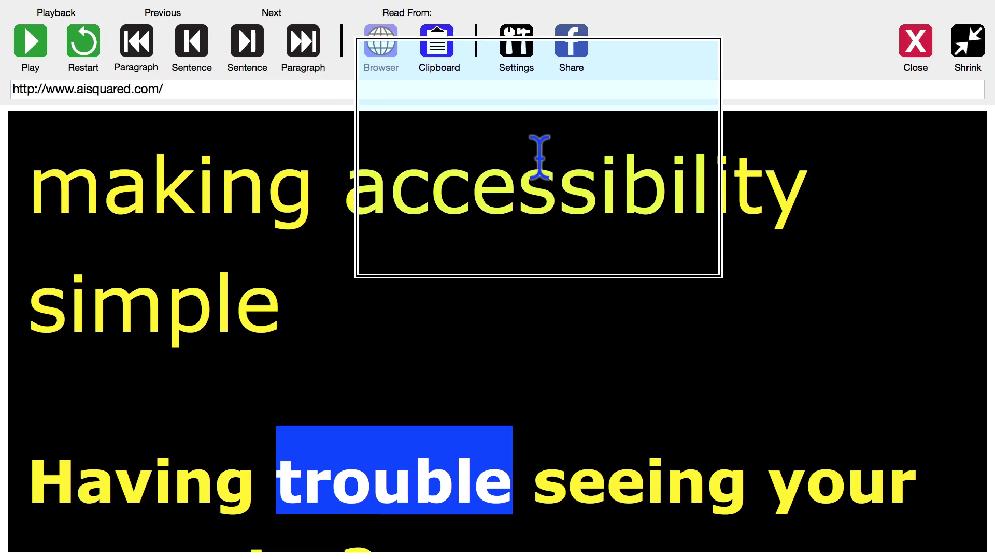
Exit WebReader back to the aisquared.com homepage and raise lens magnification to 3.0x
key("ctrl+alt+Return")
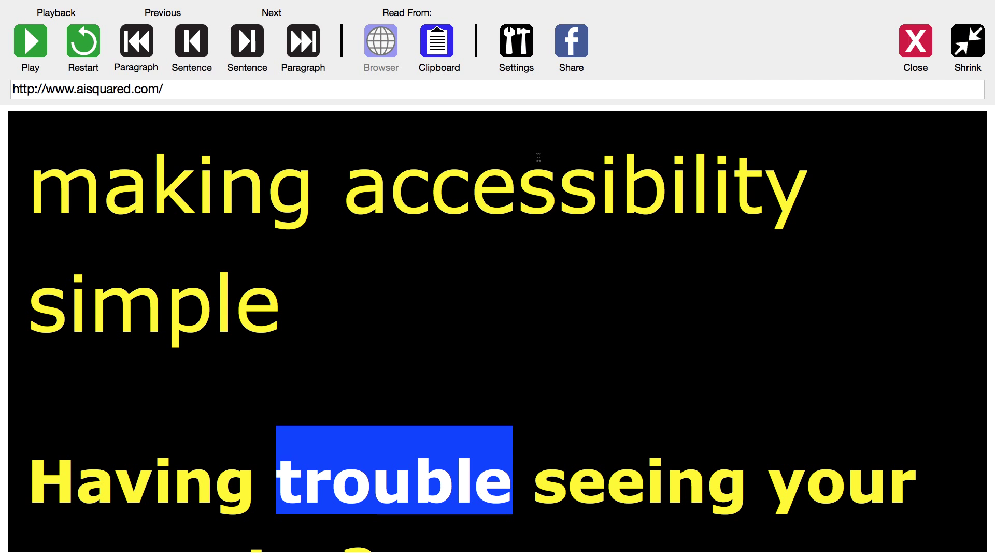
key("Escape")
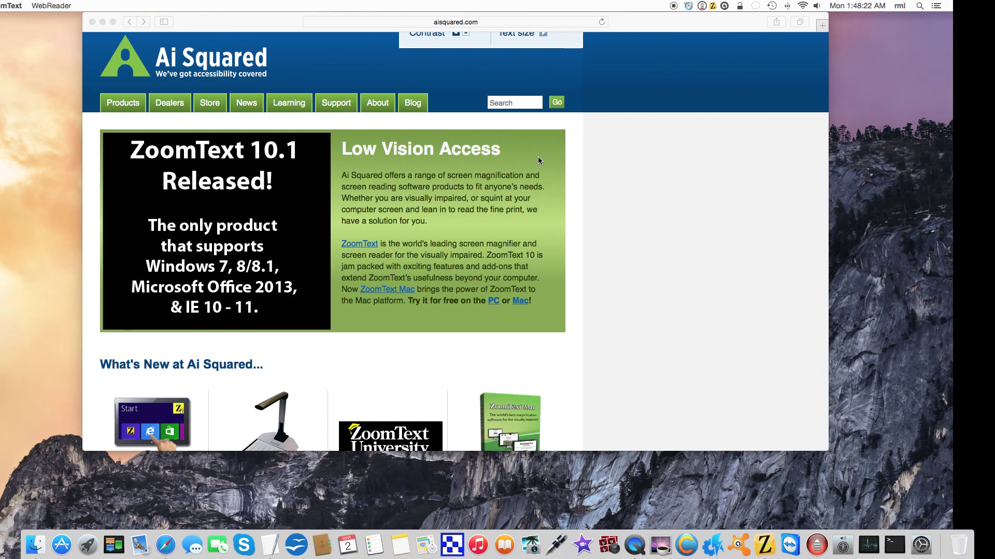
scroll(544, 171, "up", 5)
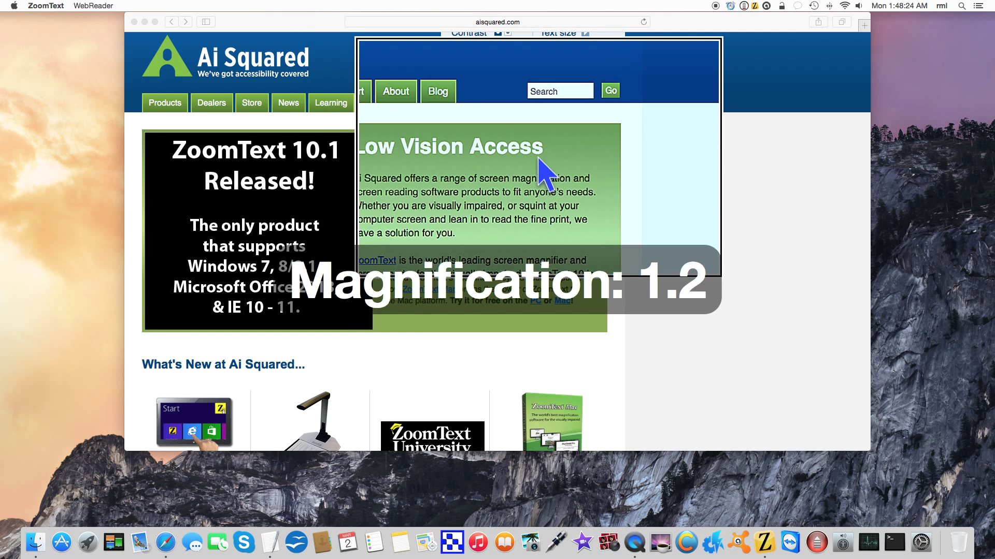
scroll(537, 158, "up", 6)
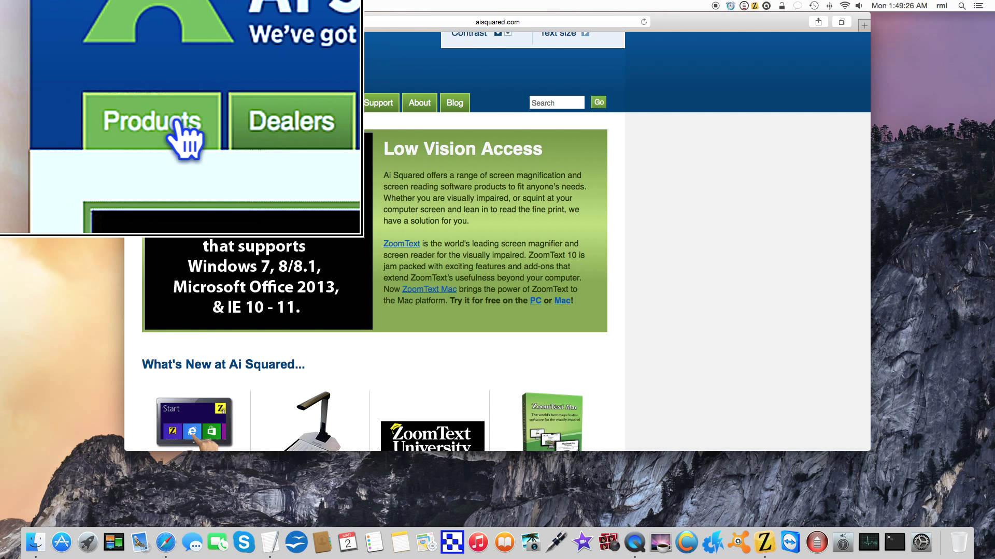
Go to Products > ZoomText Mac and bring the Free Trial link under the lens
left_click(233, 104)
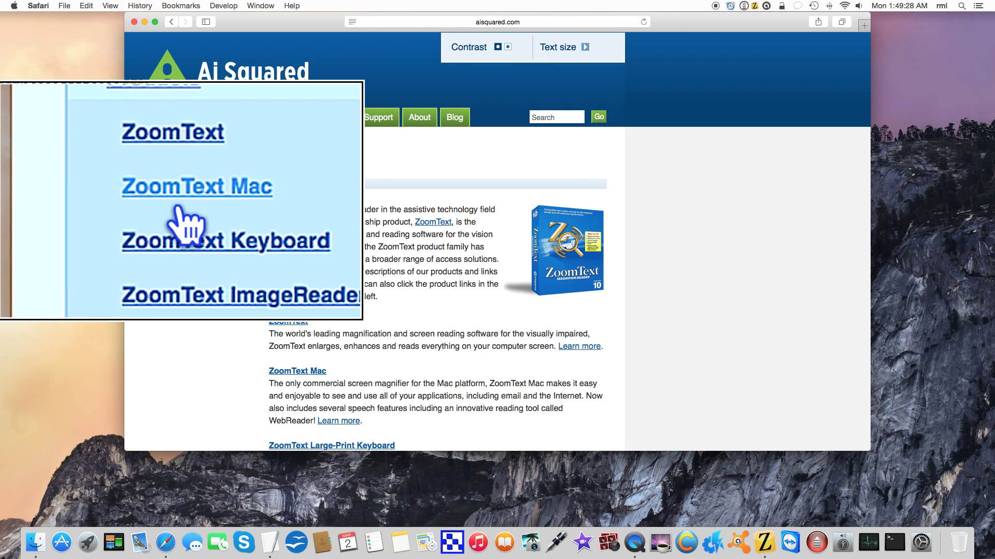
left_click(180, 197)
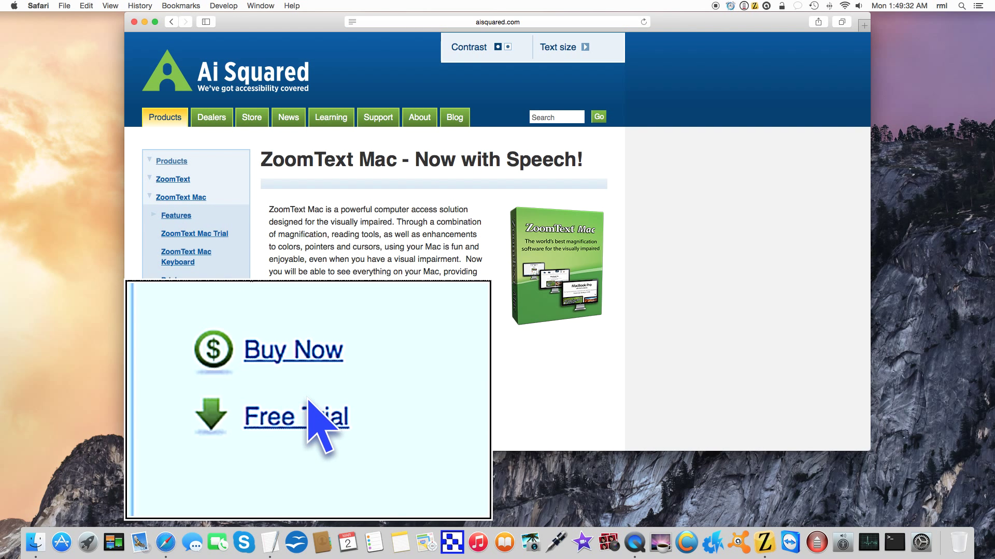
scroll(311, 414, "down", 1)
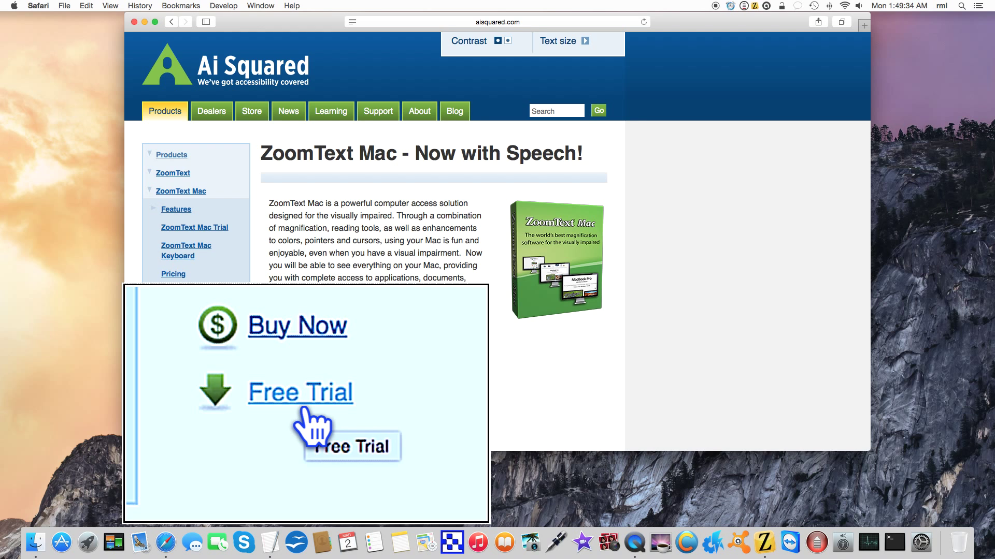
scroll(311, 430, "up", 1)
scroll(310, 425, "up", 1)
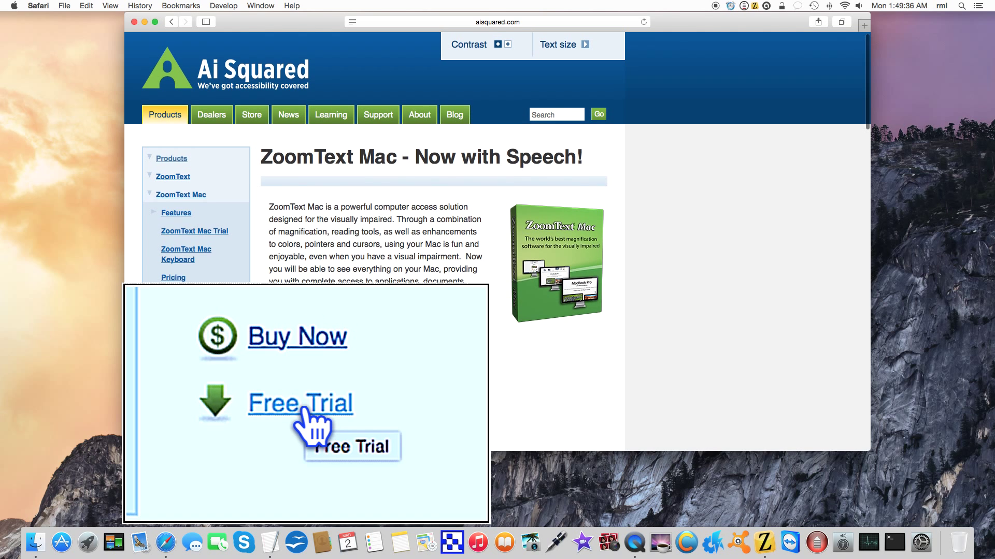